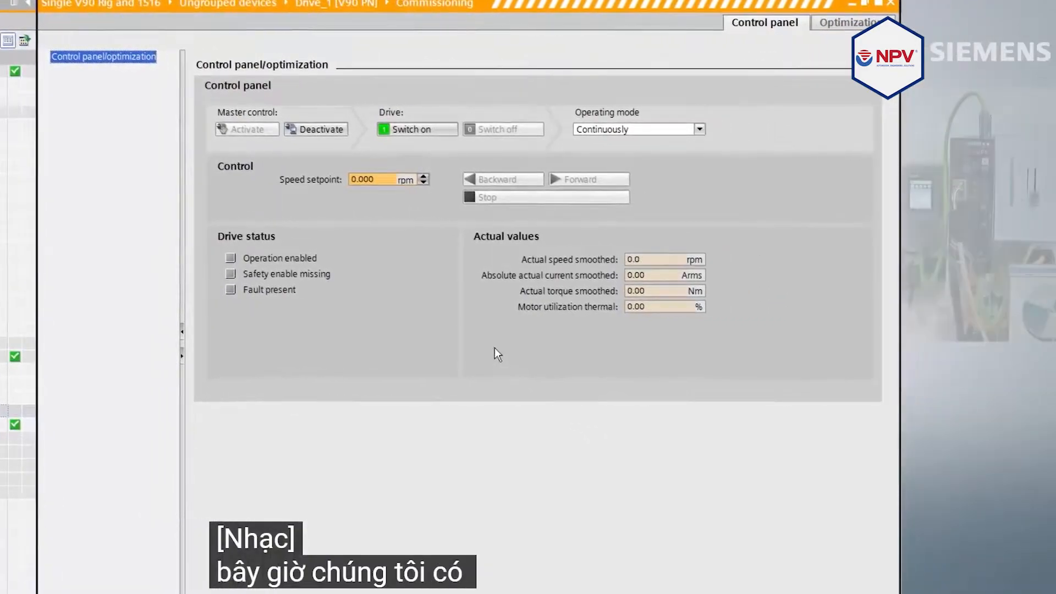
Switch on the drive and jog it forward at a speed setpoint of 100 rpm, stopping it after a short run.
{"action": "left_click", "coordinate": [419, 130]}
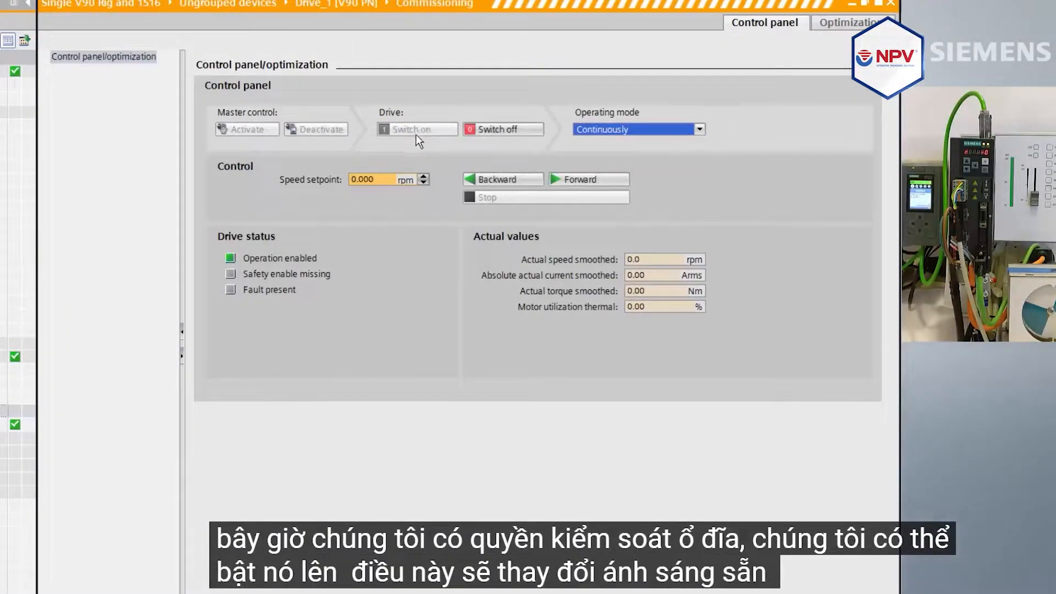
{"action": "left_click", "coordinate": [348, 180]}
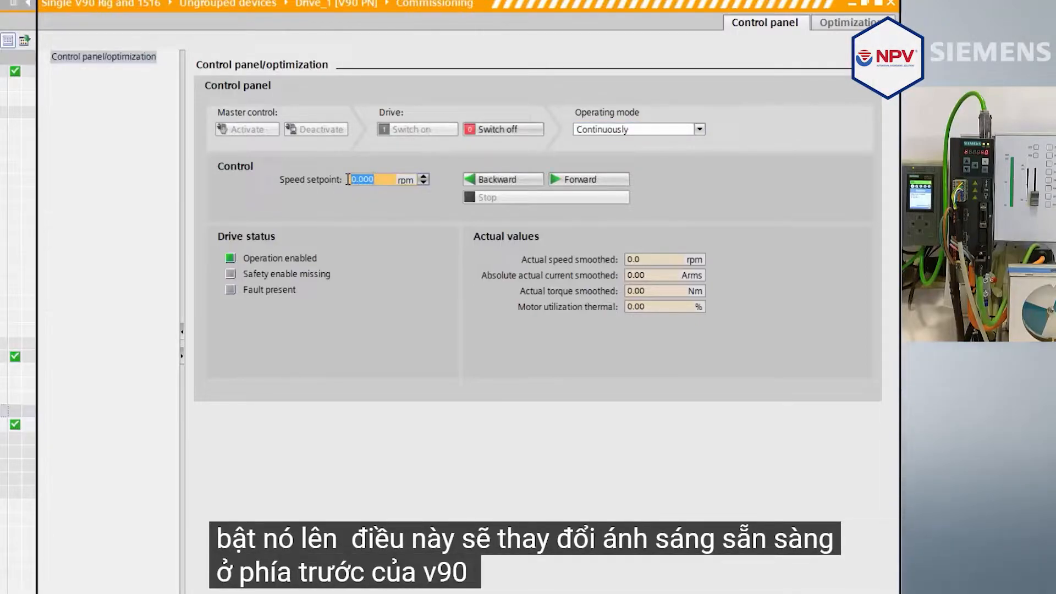
{"action": "key", "text": "Return"}
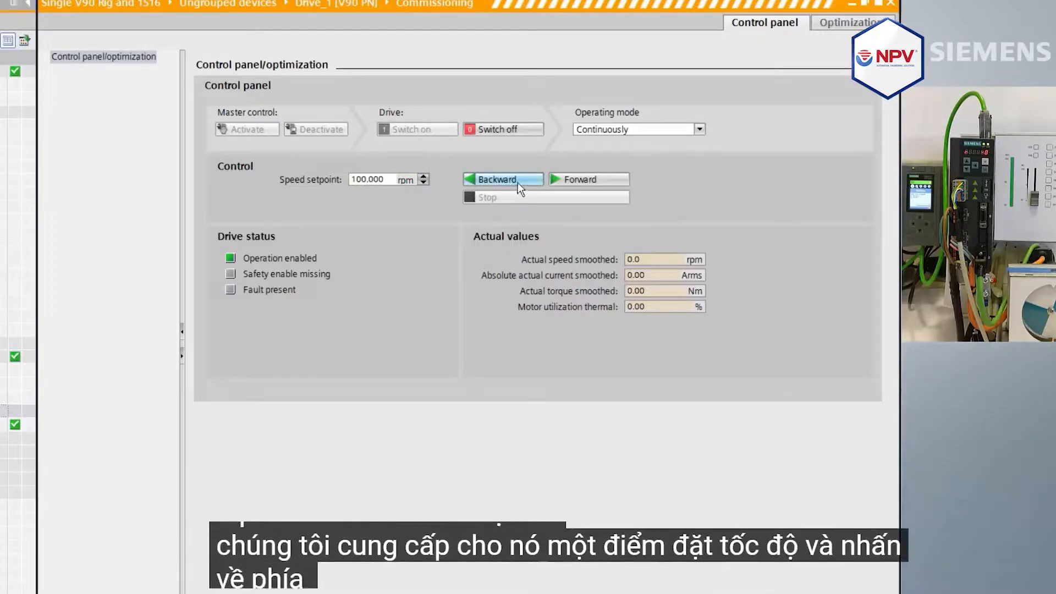
{"action": "left_click", "coordinate": [554, 180]}
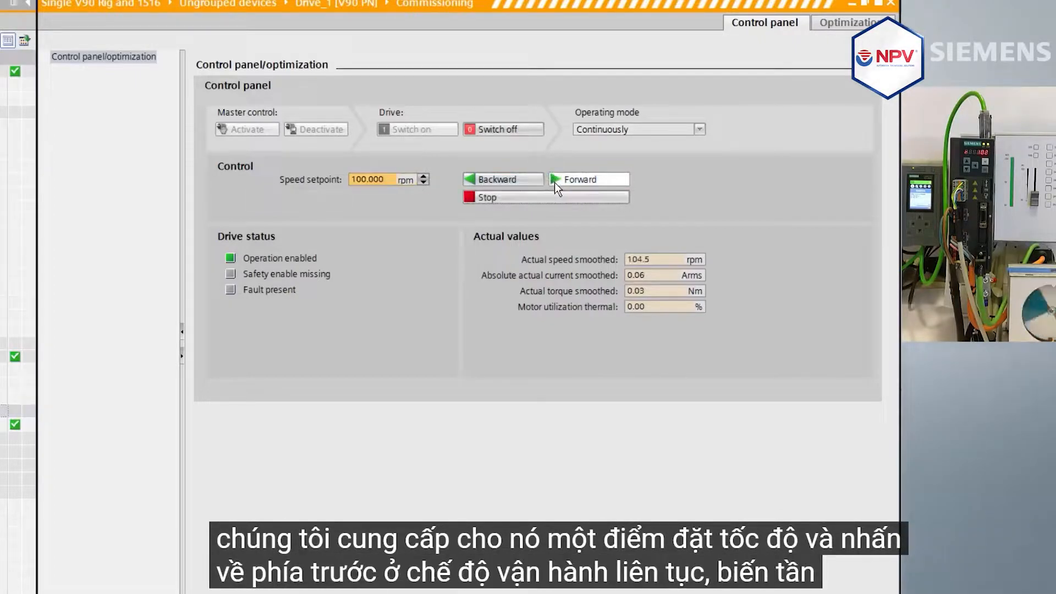
{"action": "left_click", "coordinate": [536, 198]}
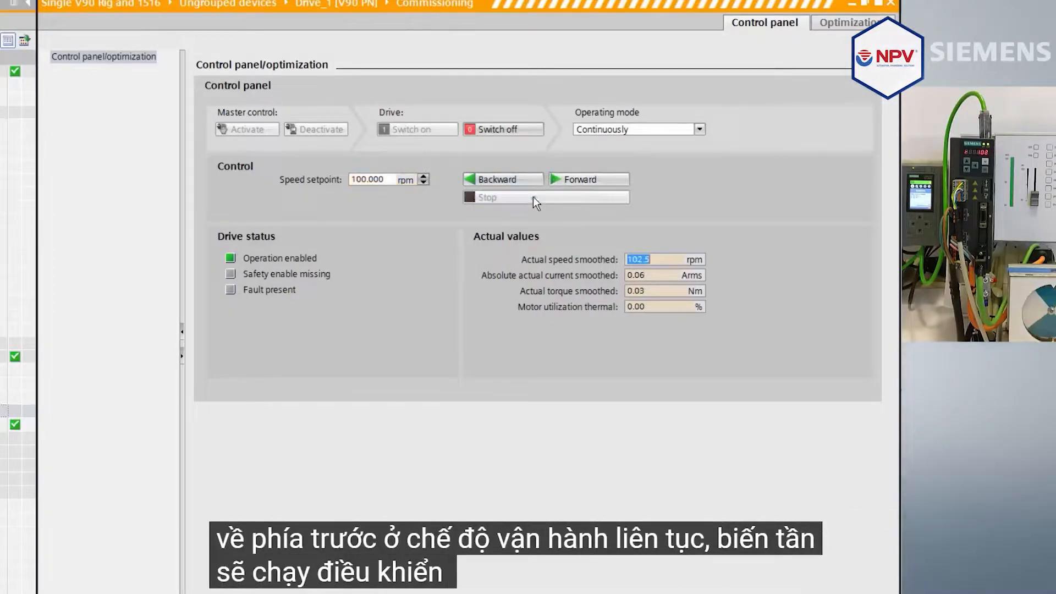
Run the drive backward at the same setpoint, stop it, and switch the drive off.
{"action": "left_click", "coordinate": [516, 180]}
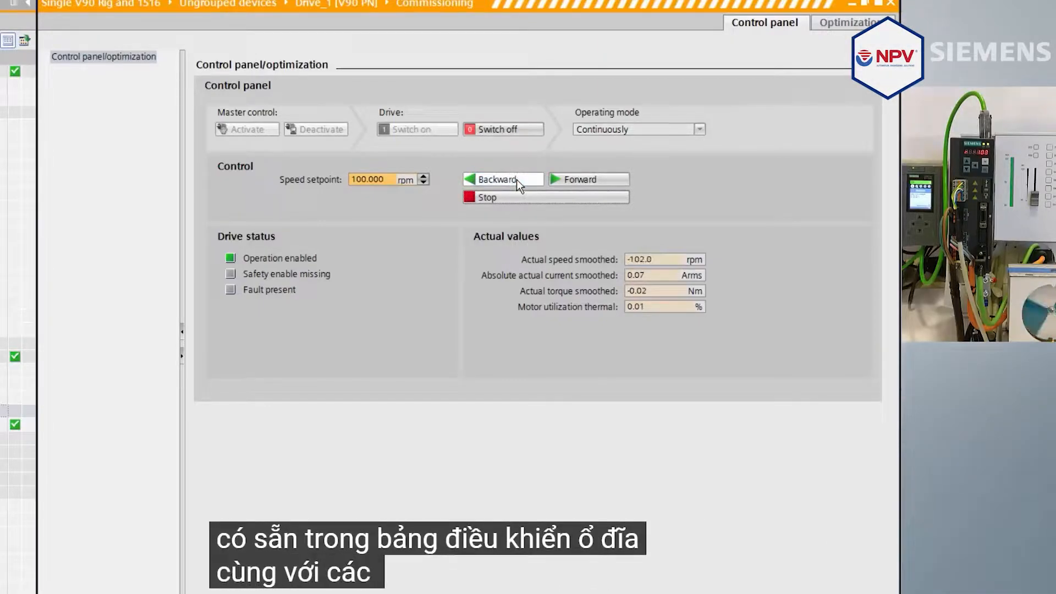
{"action": "left_click", "coordinate": [516, 196]}
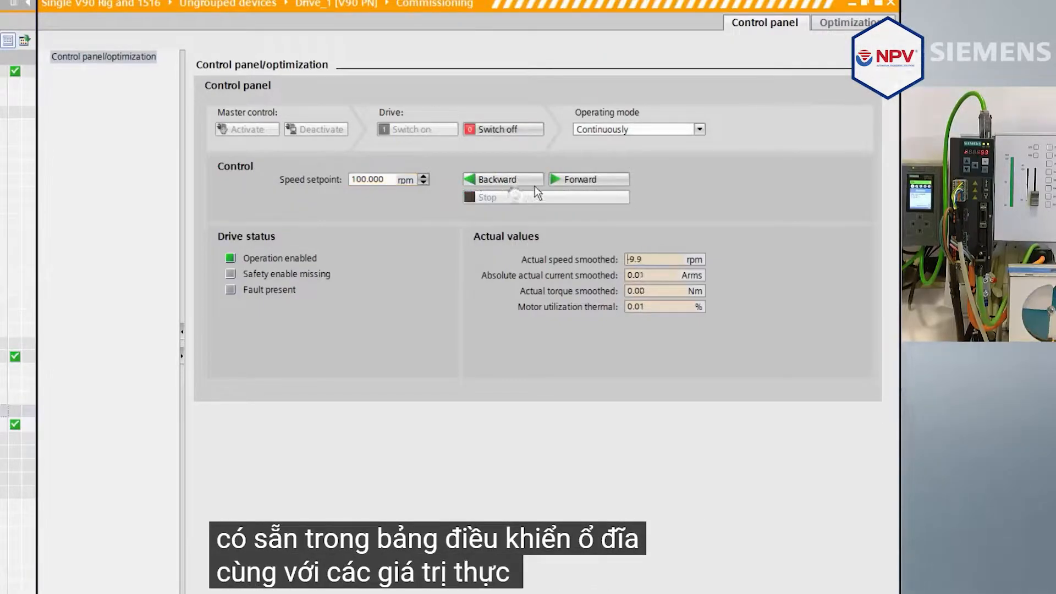
{"action": "left_click", "coordinate": [495, 135]}
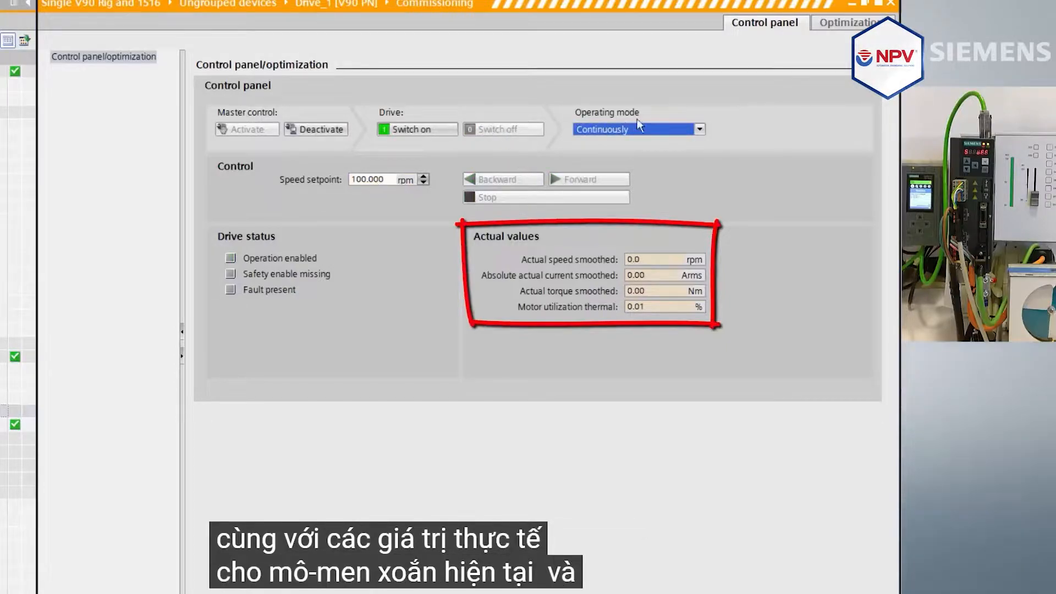
Open the drive optimization settings and show the further values to review the speed and current setpoint filters.
{"action": "left_click", "coordinate": [828, 22]}
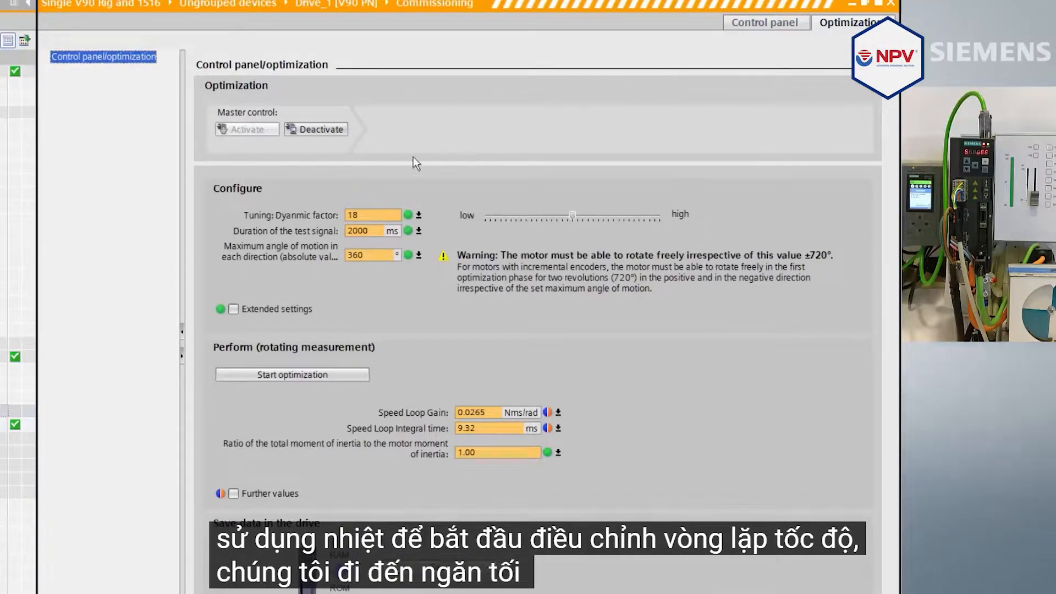
{"action": "left_click", "coordinate": [234, 493]}
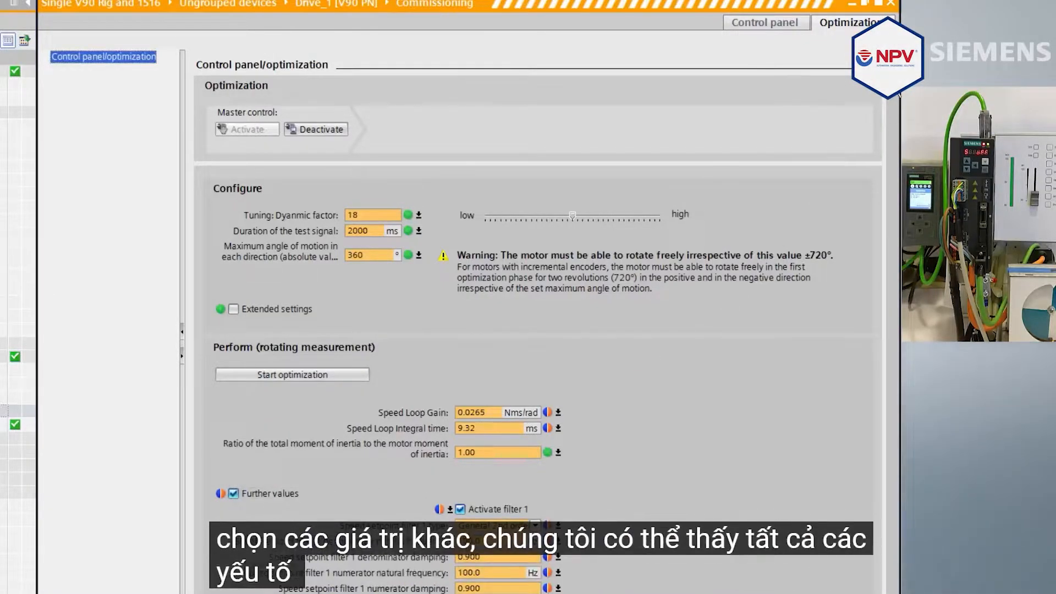
{"action": "scroll", "coordinate": [898, 123], "scroll_direction": "down", "scroll_amount": 3}
{"action": "scroll", "coordinate": [898, 122], "scroll_direction": "down", "scroll_amount": 10}
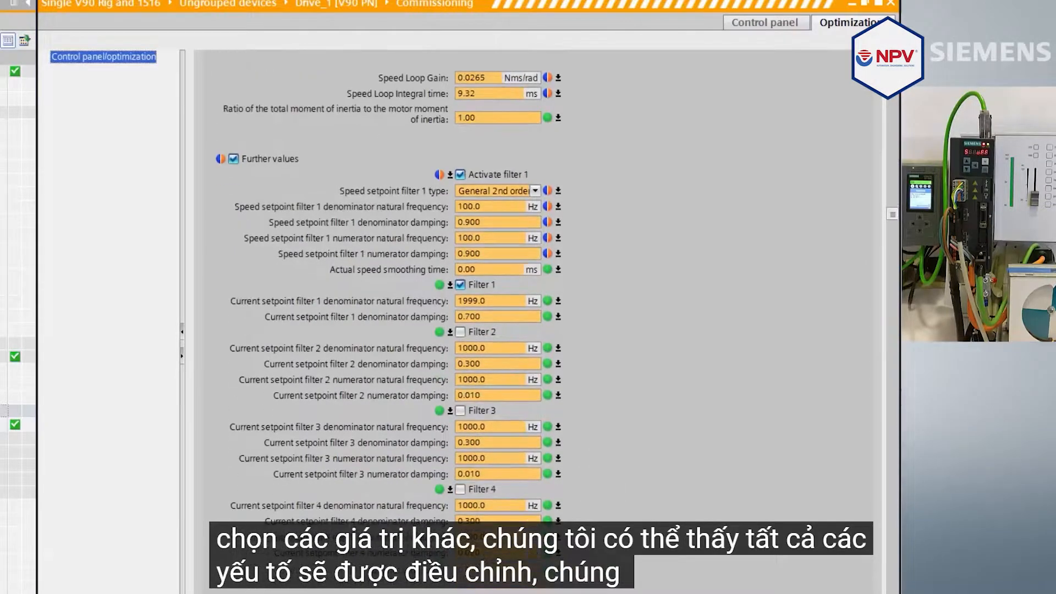
{"action": "scroll", "coordinate": [538, 319], "scroll_direction": "up", "scroll_amount": 12}
{"action": "scroll", "coordinate": [833, 92], "scroll_direction": "up", "scroll_amount": 1}
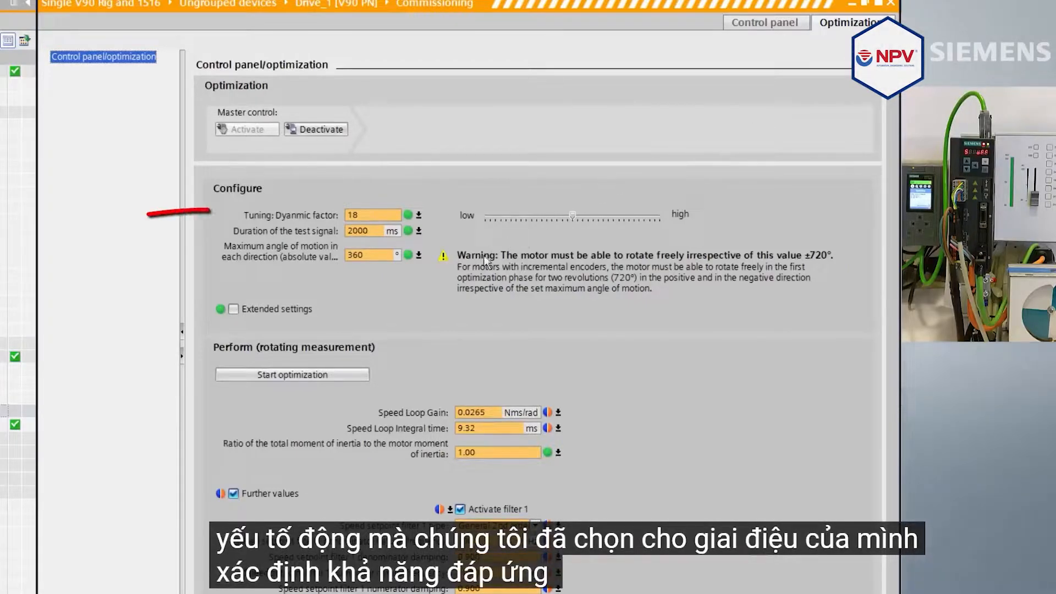
Run the rotating-measurement optimization and save the tuned data in the drive from RAM to ROM.
{"action": "left_click", "coordinate": [295, 374]}
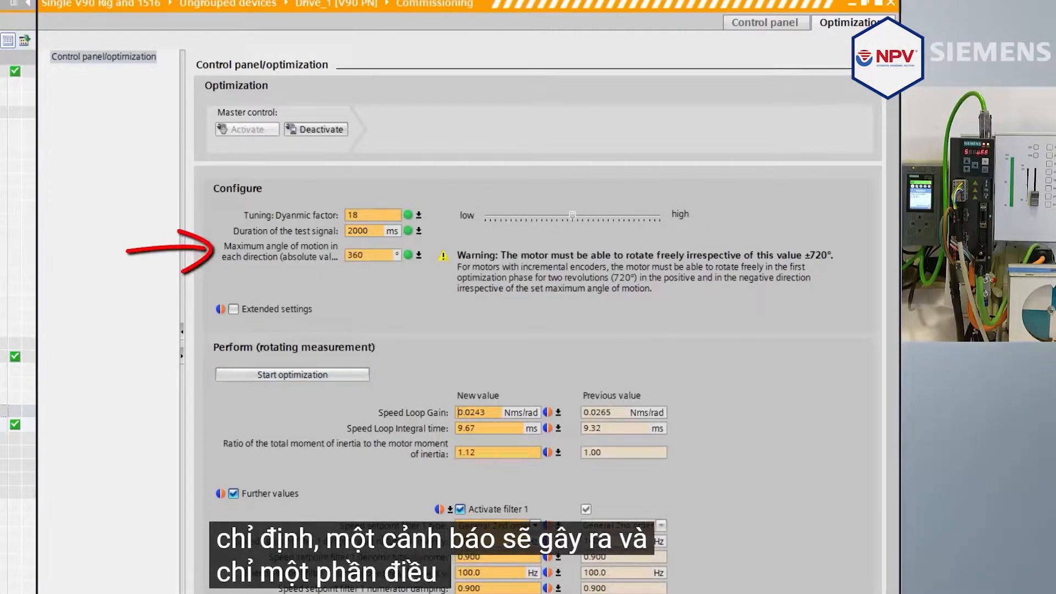
{"action": "left_click_drag", "start_coordinate": [890, 102], "coordinate": [889, 308]}
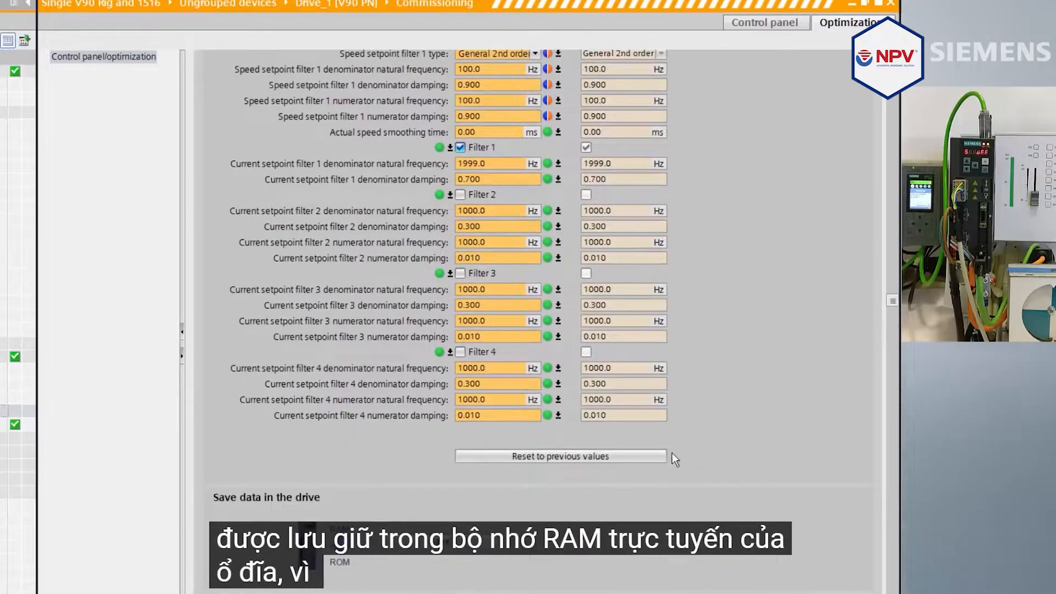
{"action": "left_click", "coordinate": [442, 546]}
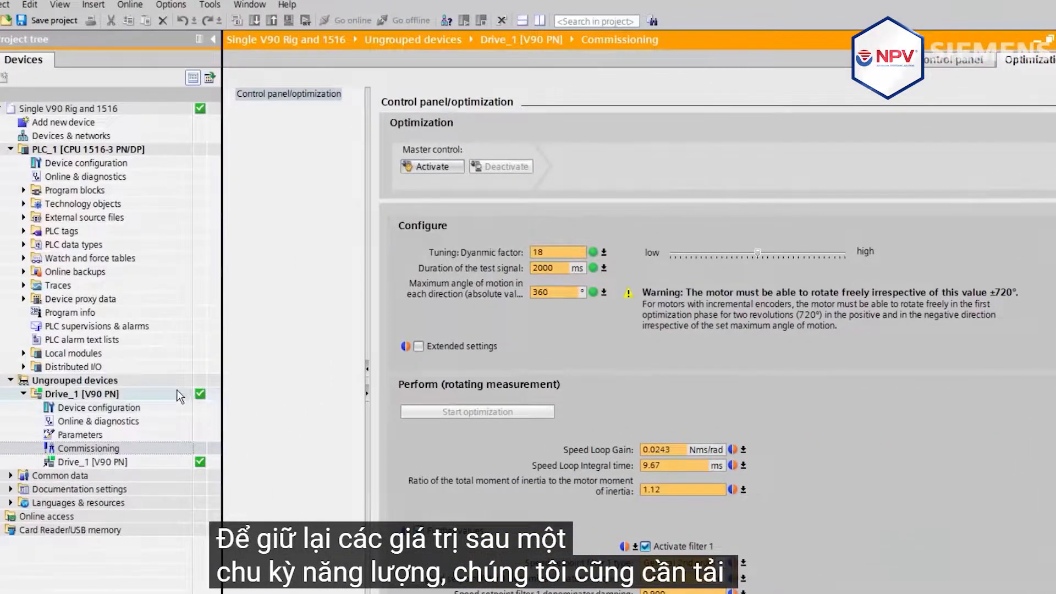
Take Drive_1 offline and upload its tuned values into the project.
{"action": "left_click", "coordinate": [117, 383]}
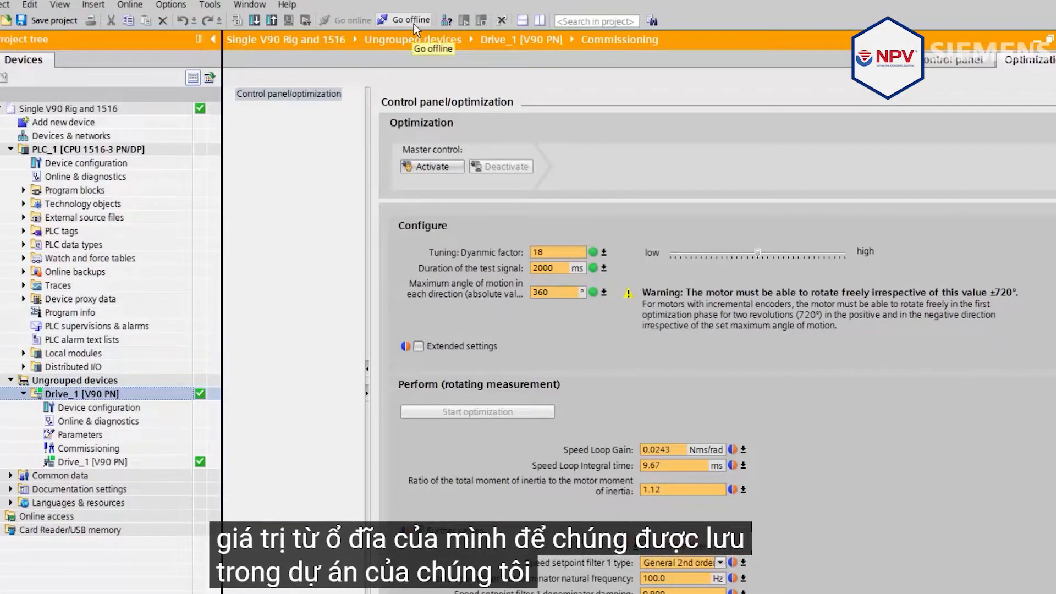
{"action": "left_click", "coordinate": [272, 22]}
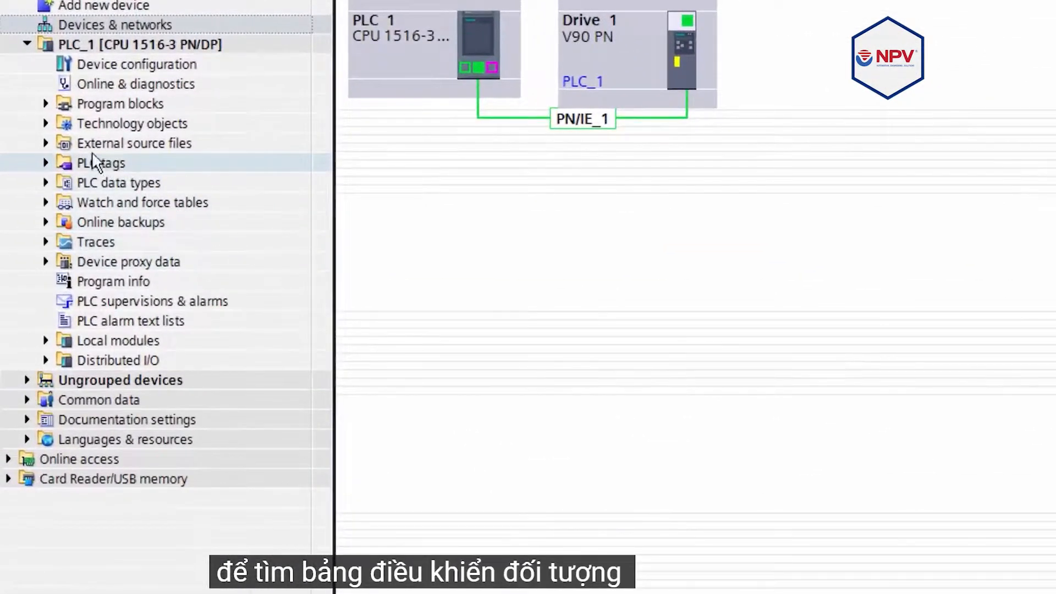
Open the commissioning view of the PositioningAxis_1 technology object under PLC_1.
{"action": "left_click", "coordinate": [46, 124]}
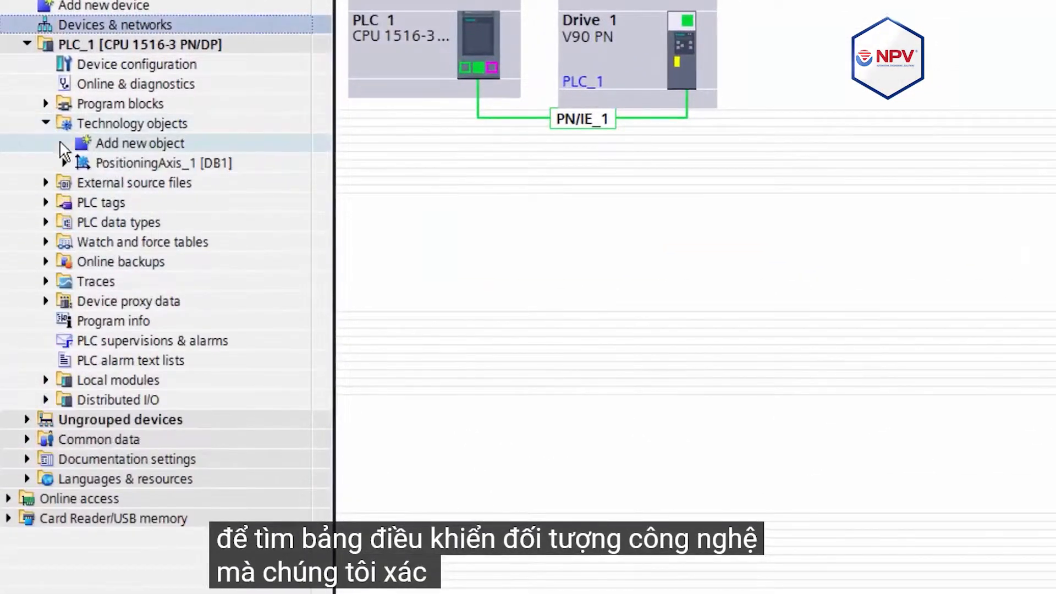
{"action": "left_click", "coordinate": [65, 163]}
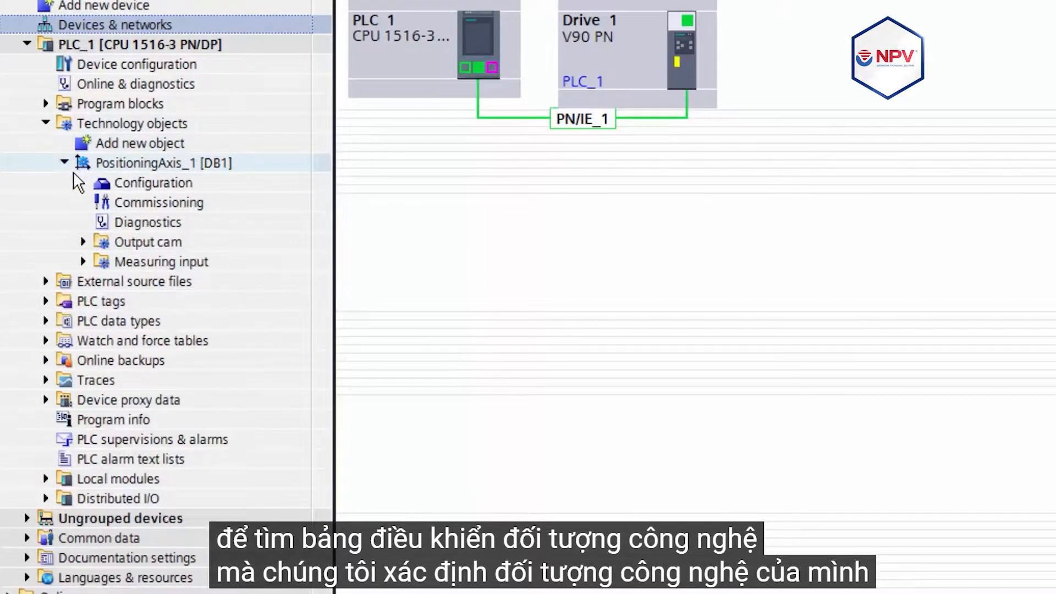
{"action": "left_click", "coordinate": [105, 201]}
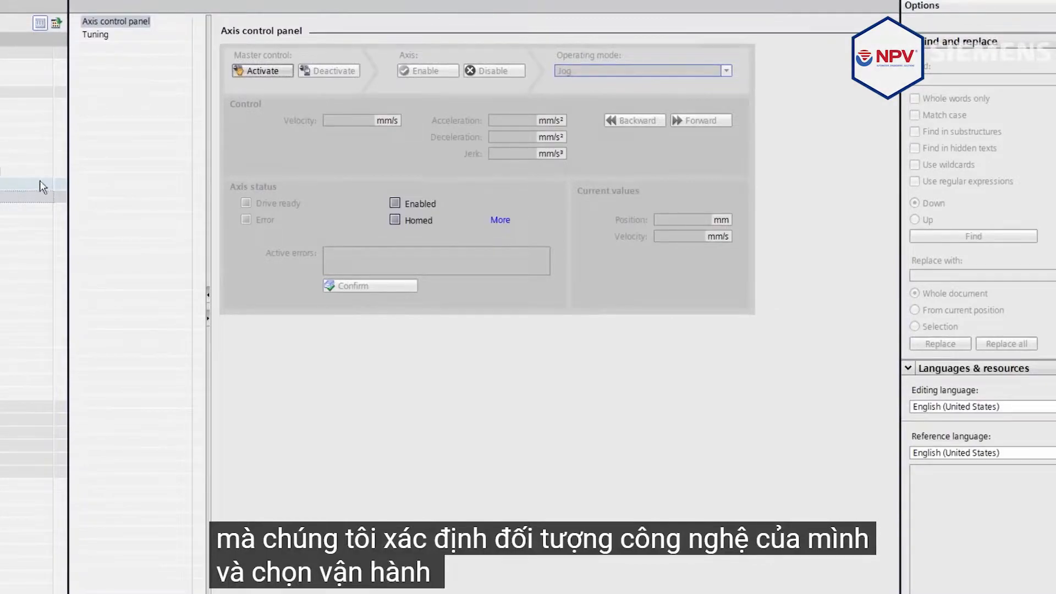
Activate master control for PositioningAxis_1 with a 2000 ms monitoring time and enable the axis.
{"action": "left_click", "coordinate": [256, 72]}
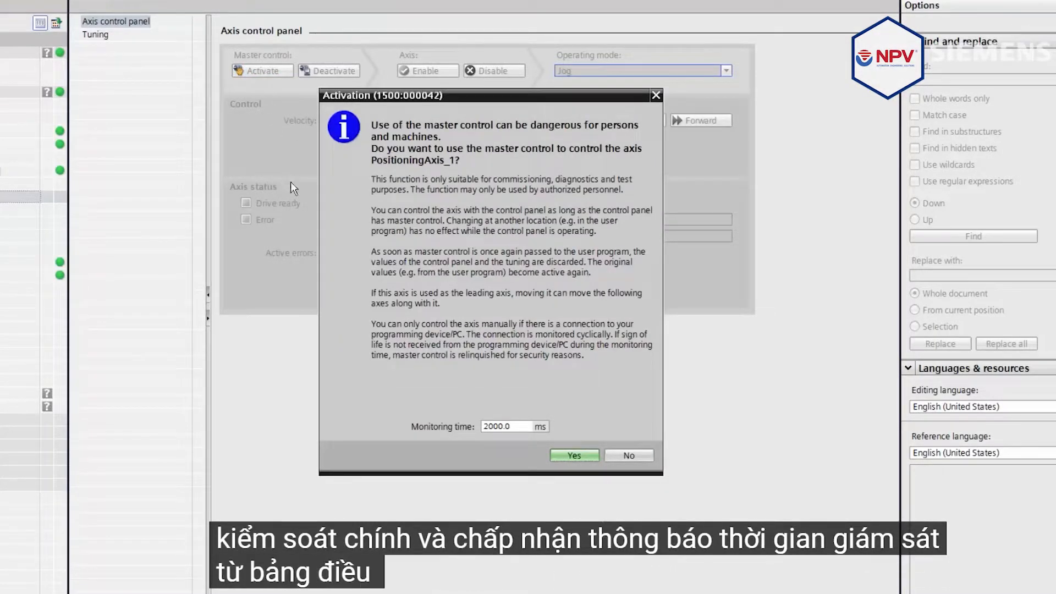
{"action": "left_click", "coordinate": [575, 455]}
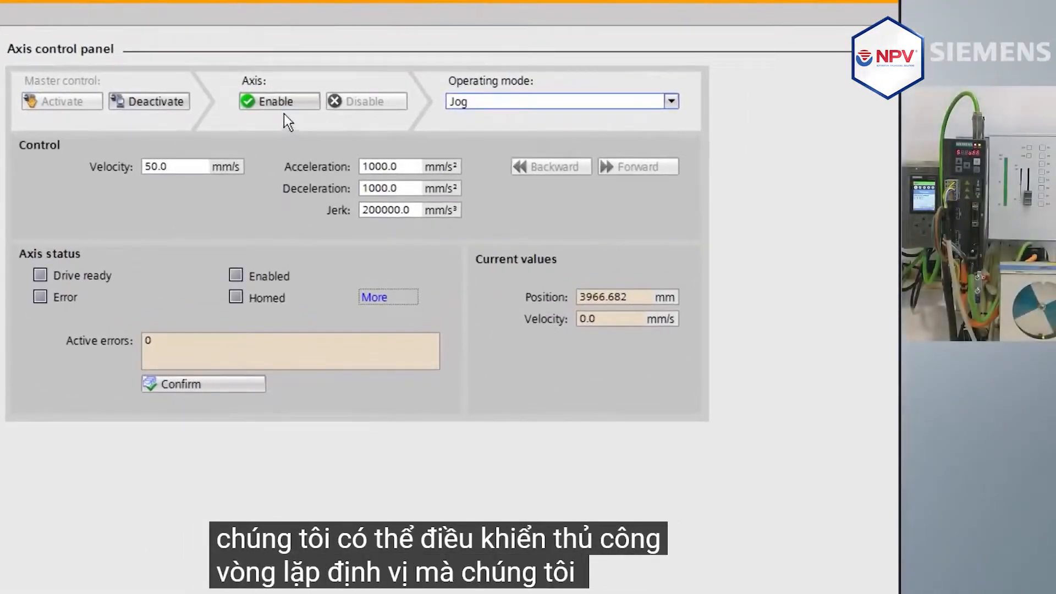
{"action": "left_click", "coordinate": [280, 107]}
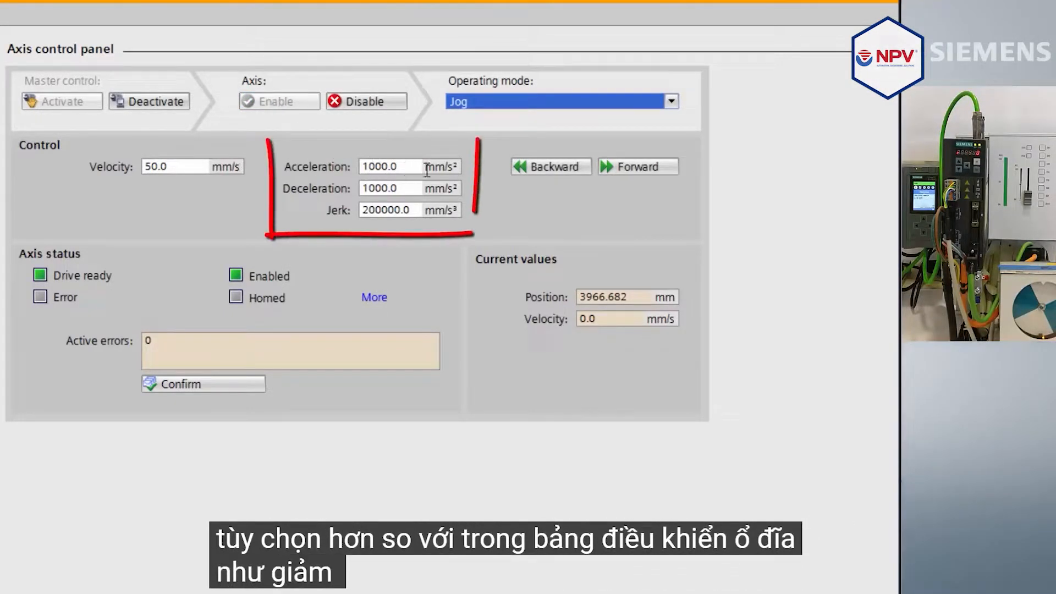
Jog the axis forward several times at 50 mm/s.
{"action": "left_click", "coordinate": [634, 163]}
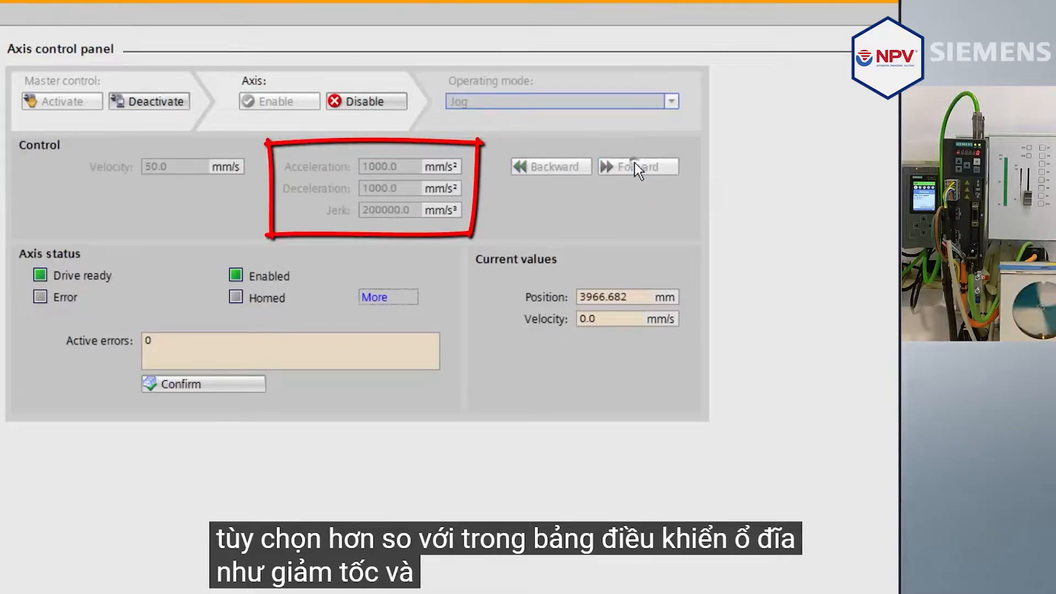
{"action": "left_click", "coordinate": [635, 163]}
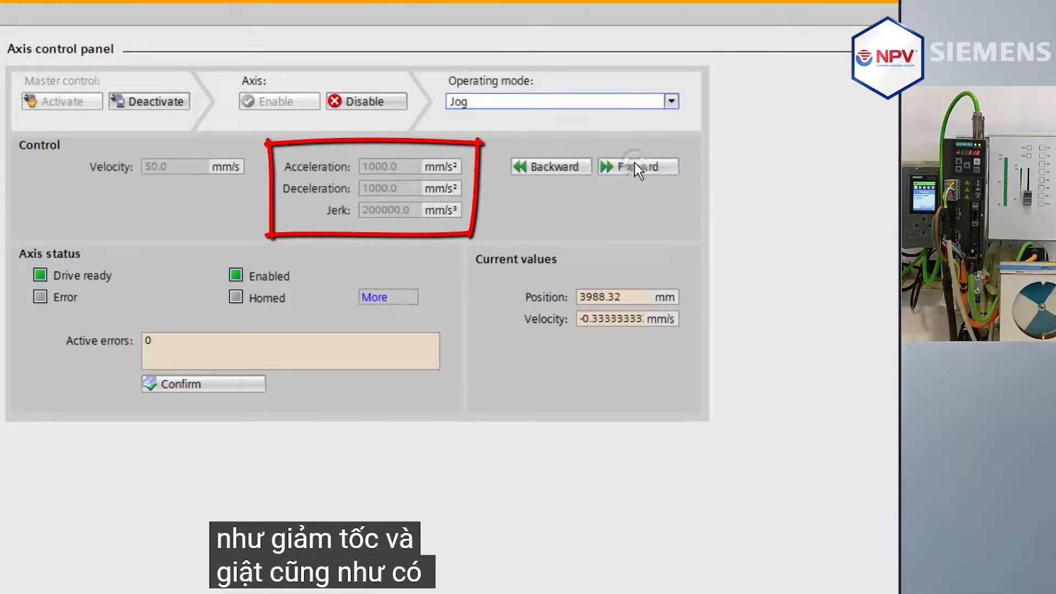
{"action": "left_click", "coordinate": [635, 163]}
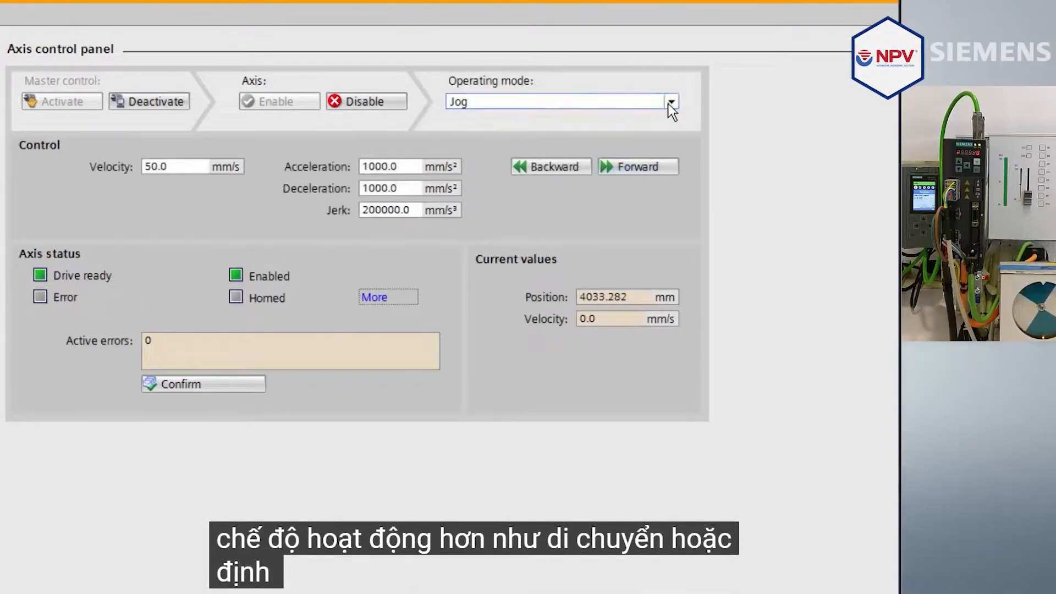
Change the operating mode to Positioning relative and move the axis 100 mm forward, then 100 mm backward.
{"action": "left_click", "coordinate": [669, 102]}
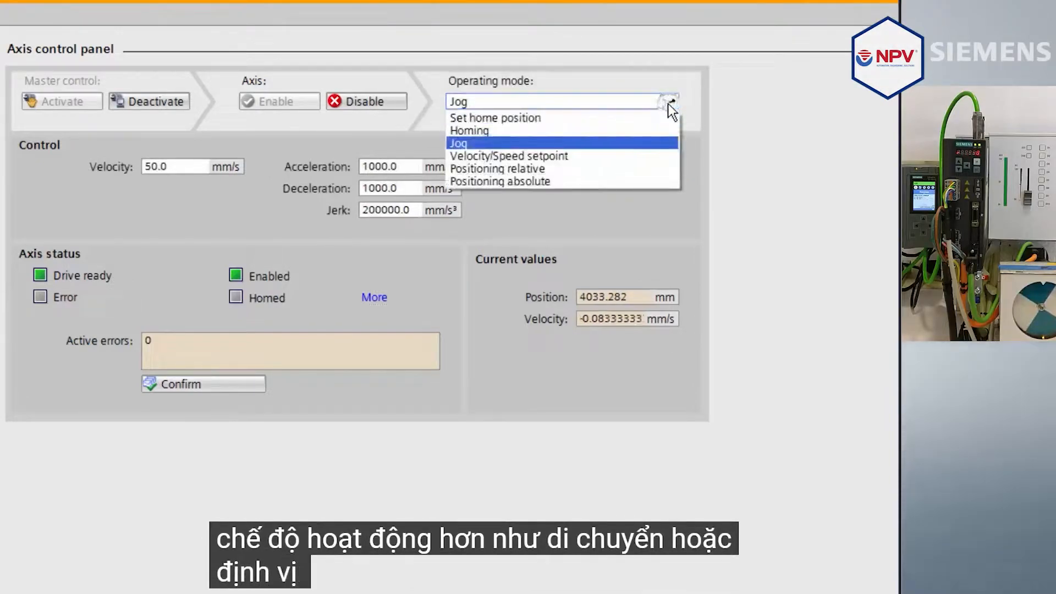
{"action": "left_click", "coordinate": [638, 168]}
{"action": "left_click", "coordinate": [638, 167]}
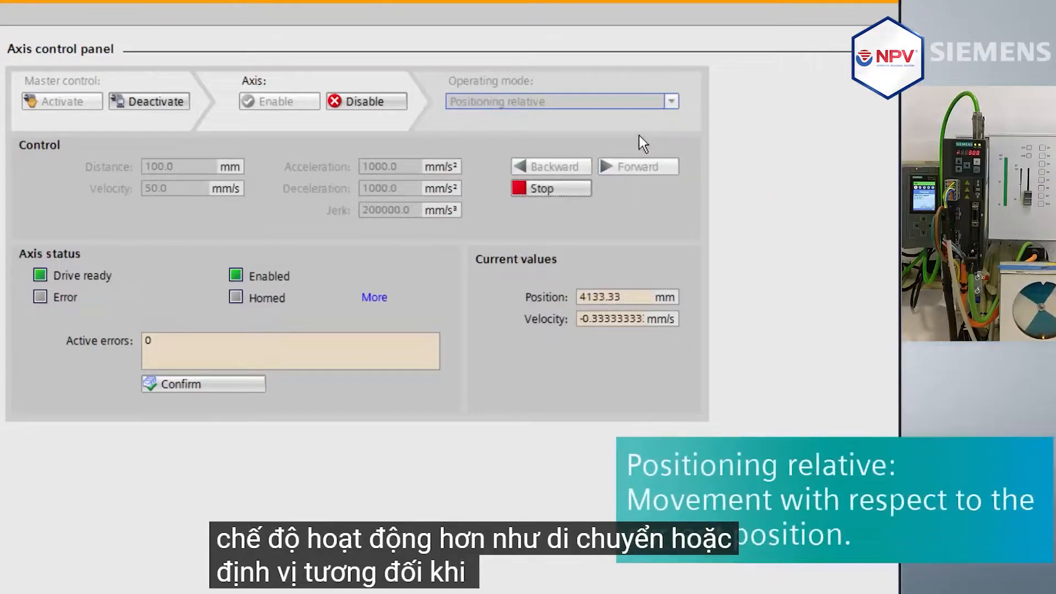
{"action": "left_click", "coordinate": [588, 164]}
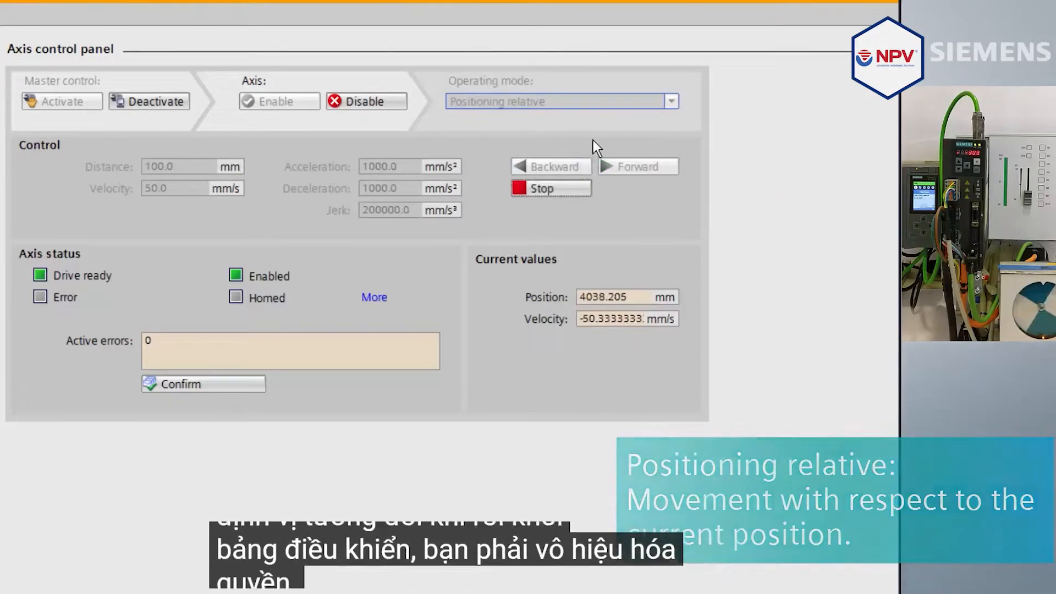
Disable the axis and release master control of the axis control panel.
{"action": "left_click", "coordinate": [394, 100]}
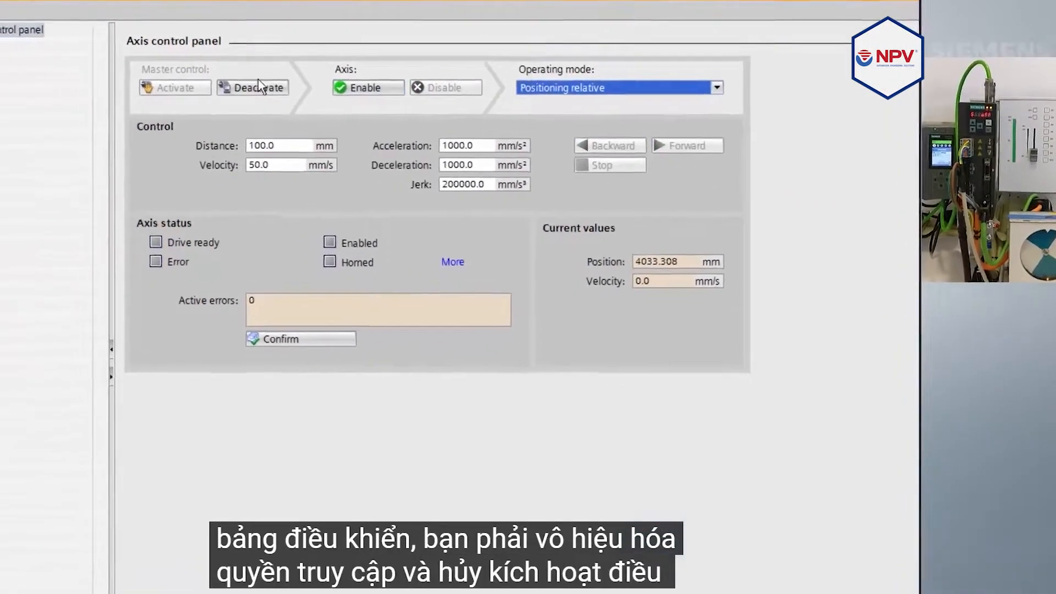
{"action": "left_click", "coordinate": [156, 102]}
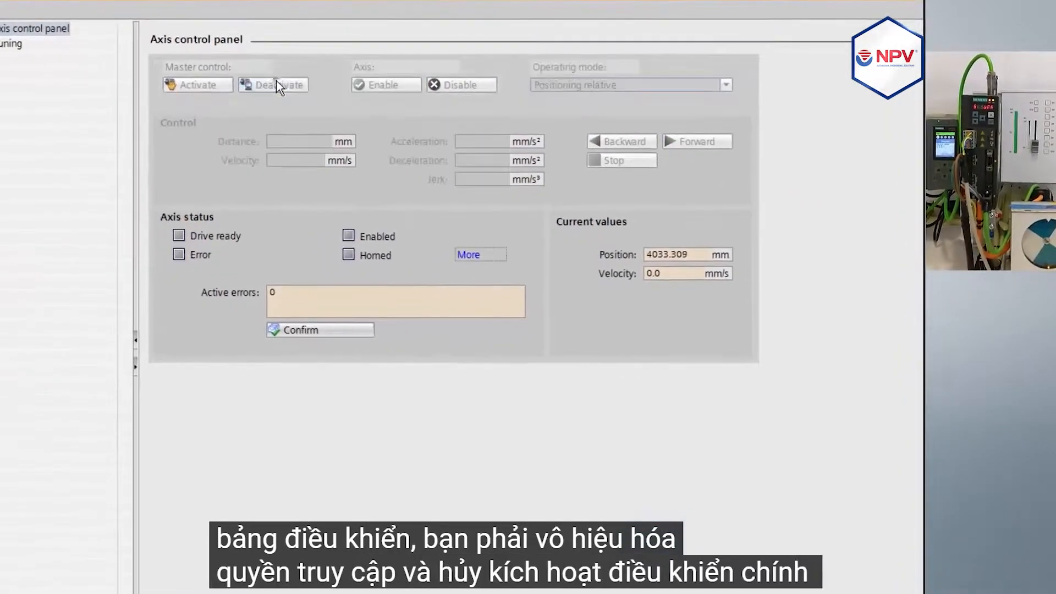
Open the axis tuning view, activate its master control with a 2000 ms monitoring time, and enable the axis.
{"action": "left_click", "coordinate": [10, 44]}
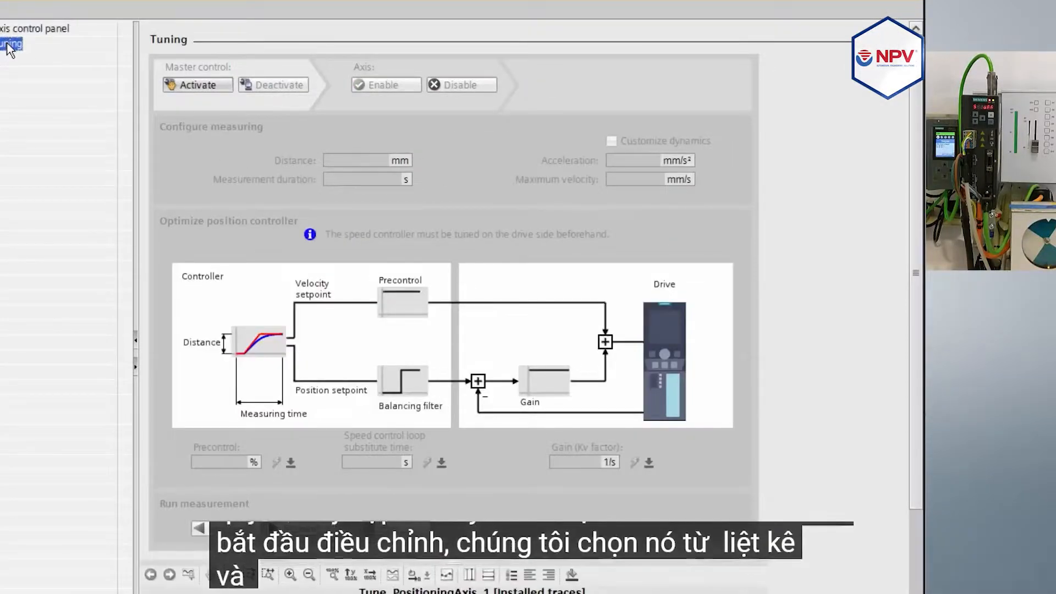
{"action": "left_click", "coordinate": [197, 86]}
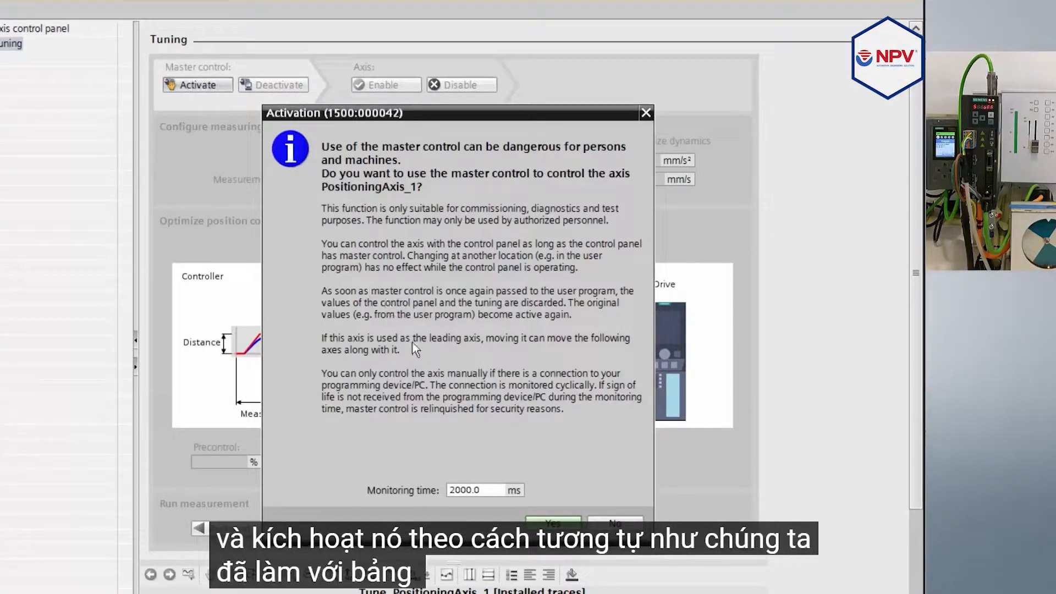
{"action": "left_click", "coordinate": [551, 523]}
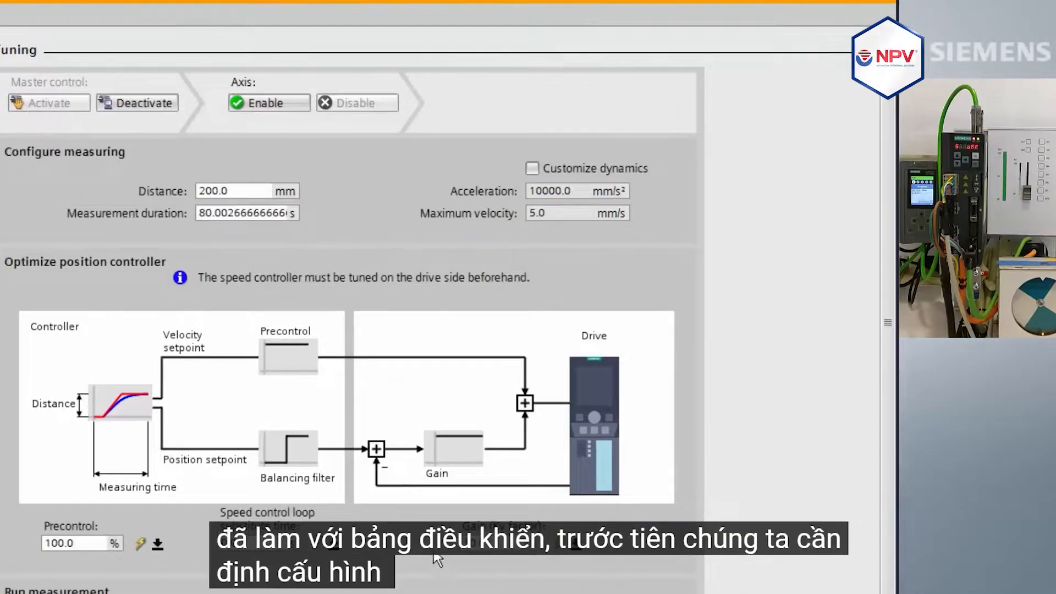
{"action": "left_click", "coordinate": [255, 101]}
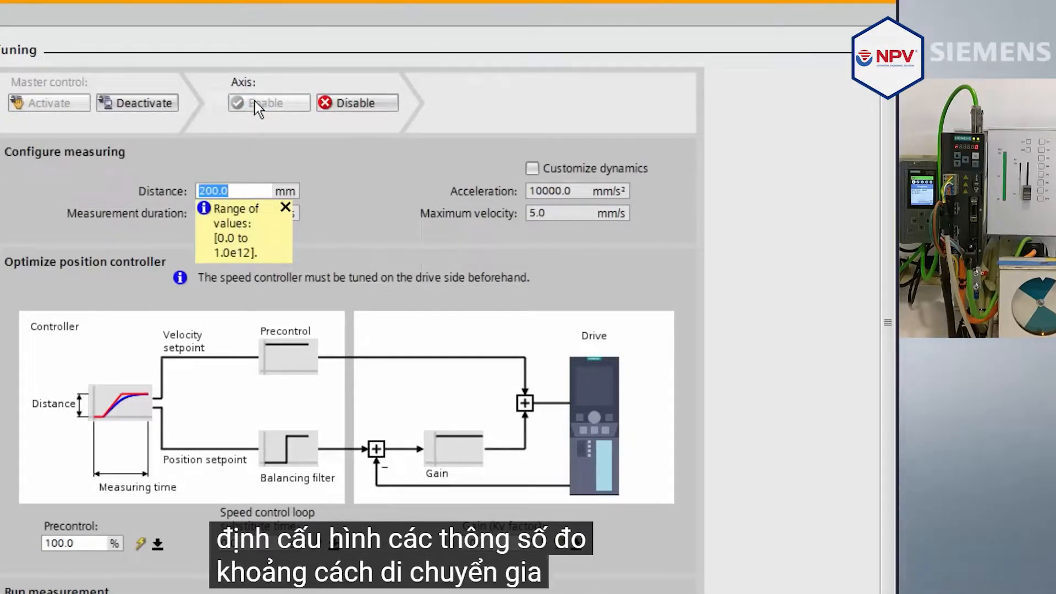
Enable customized dynamics for the measurement and set the acceleration to 6000 mm/s² and the maximum velocity to 300 mm/s.
{"action": "left_click", "coordinate": [532, 169]}
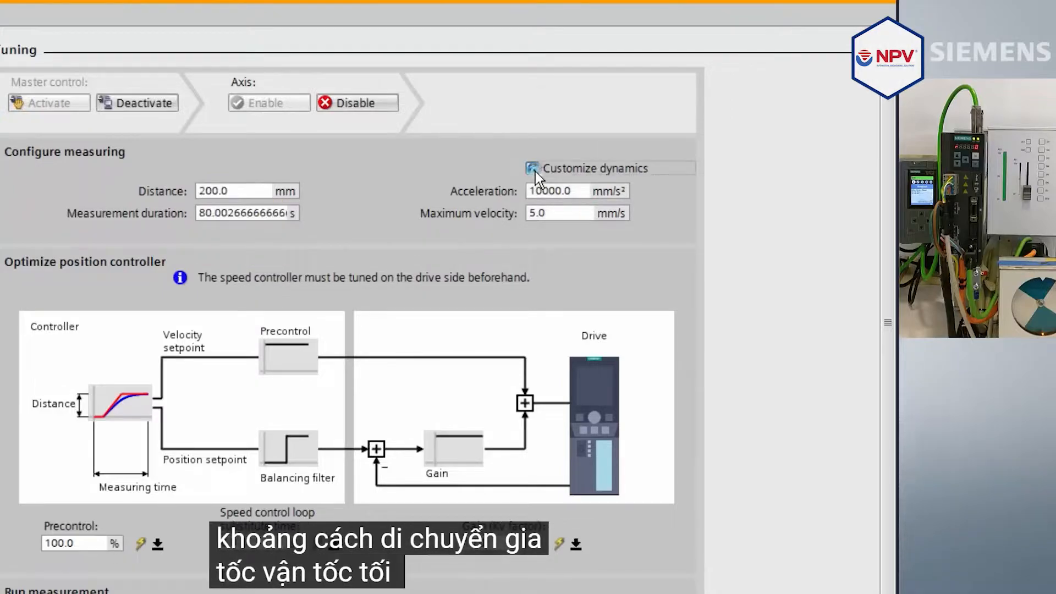
{"action": "left_click_drag", "start_coordinate": [577, 191], "coordinate": [522, 190]}
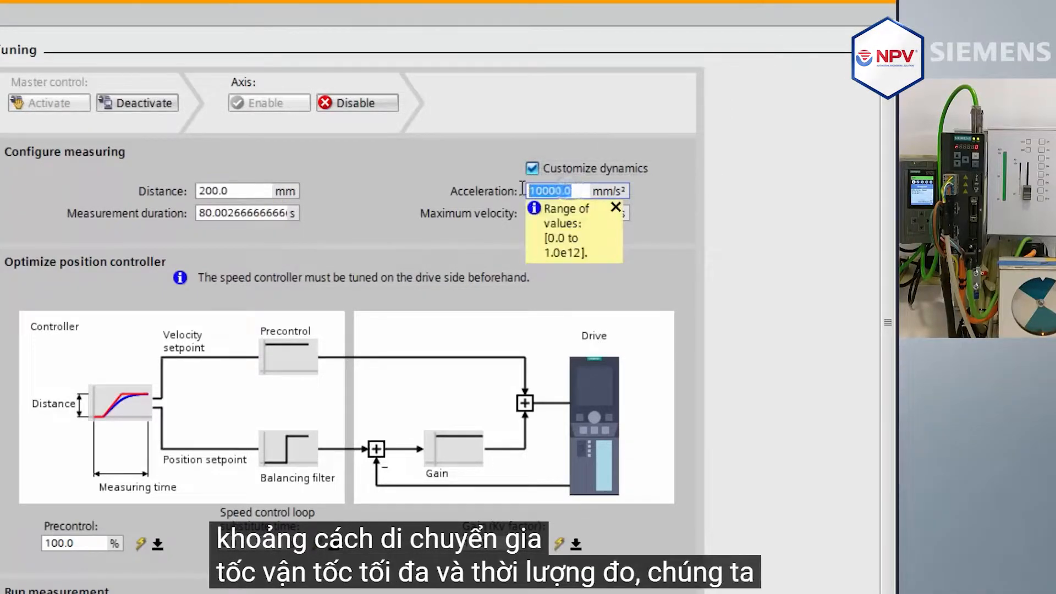
{"action": "type", "text": "6000.0"}
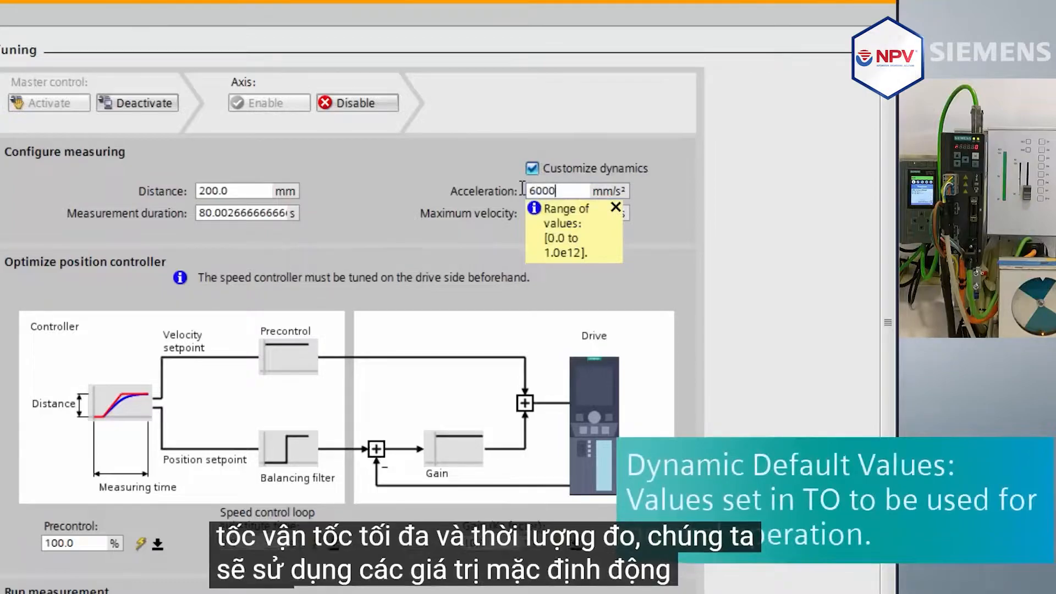
{"action": "left_click", "coordinate": [615, 207]}
{"action": "left_click_drag", "start_coordinate": [575, 212], "coordinate": [516, 213]}
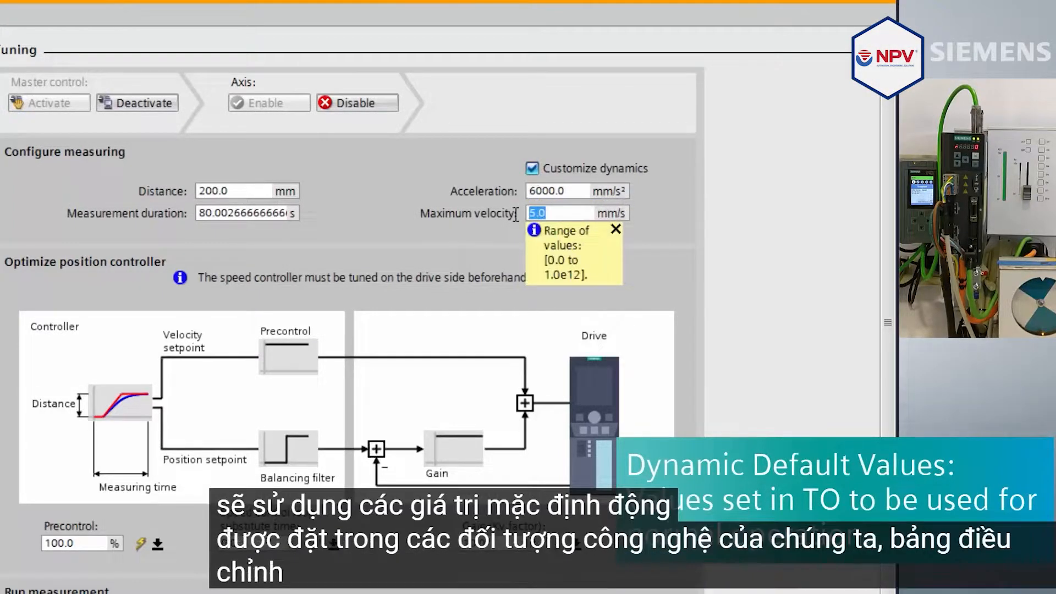
{"action": "type", "text": "300"}
{"action": "key", "text": "Return"}
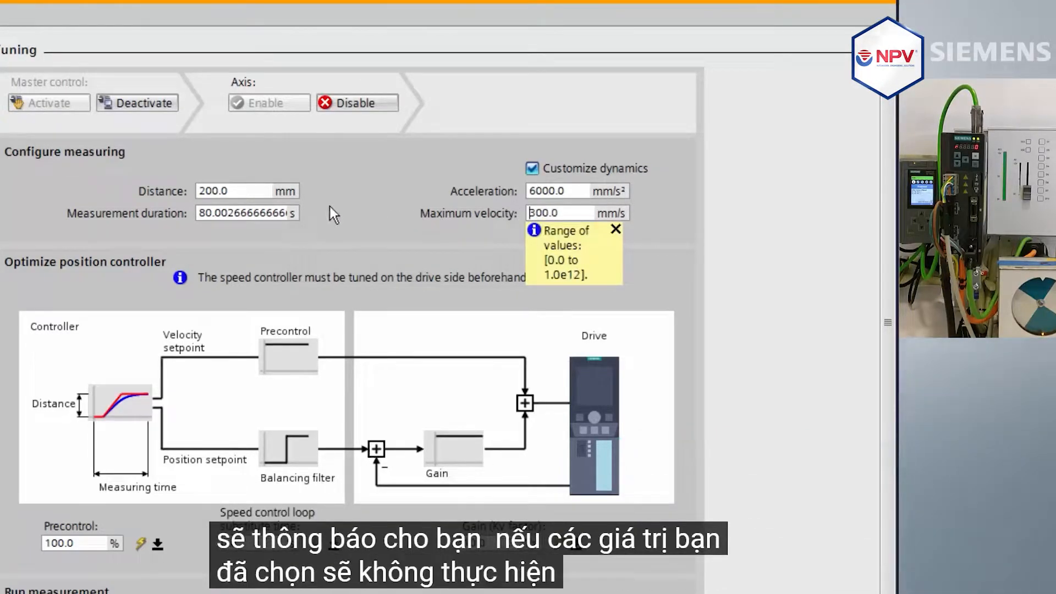
Set the measurement duration to 5 s.
{"action": "left_click", "coordinate": [222, 213]}
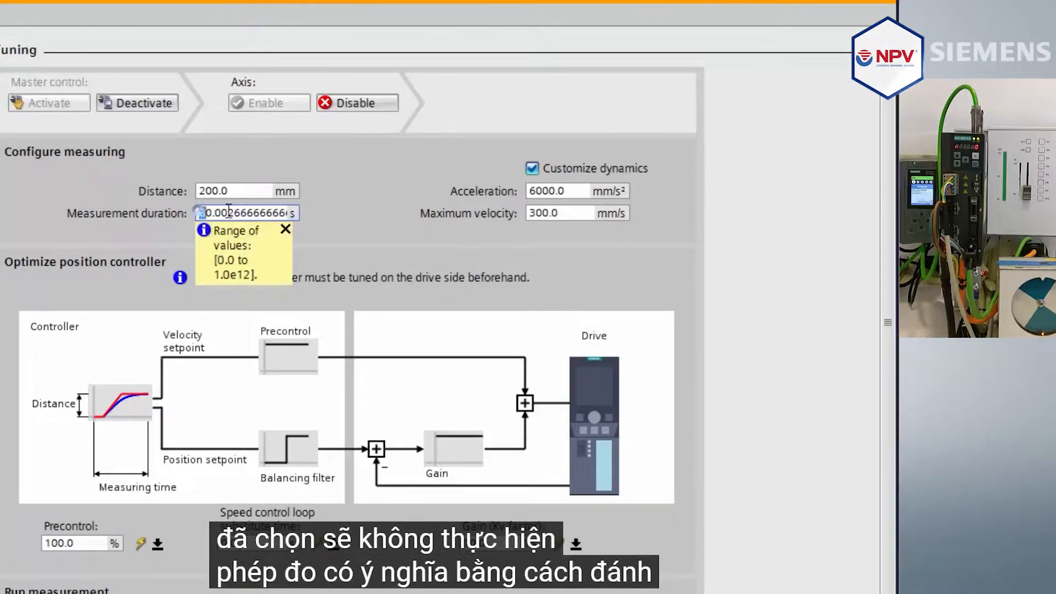
{"action": "left_click_drag", "start_coordinate": [223, 212], "coordinate": [322, 219]}
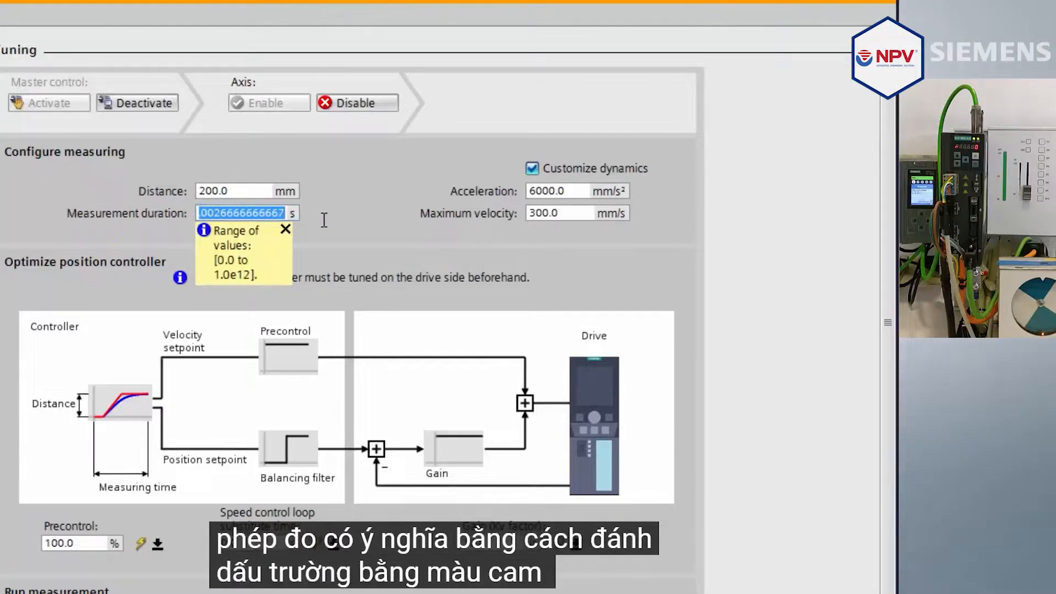
{"action": "type", "text": "5"}
{"action": "key", "text": "Return"}
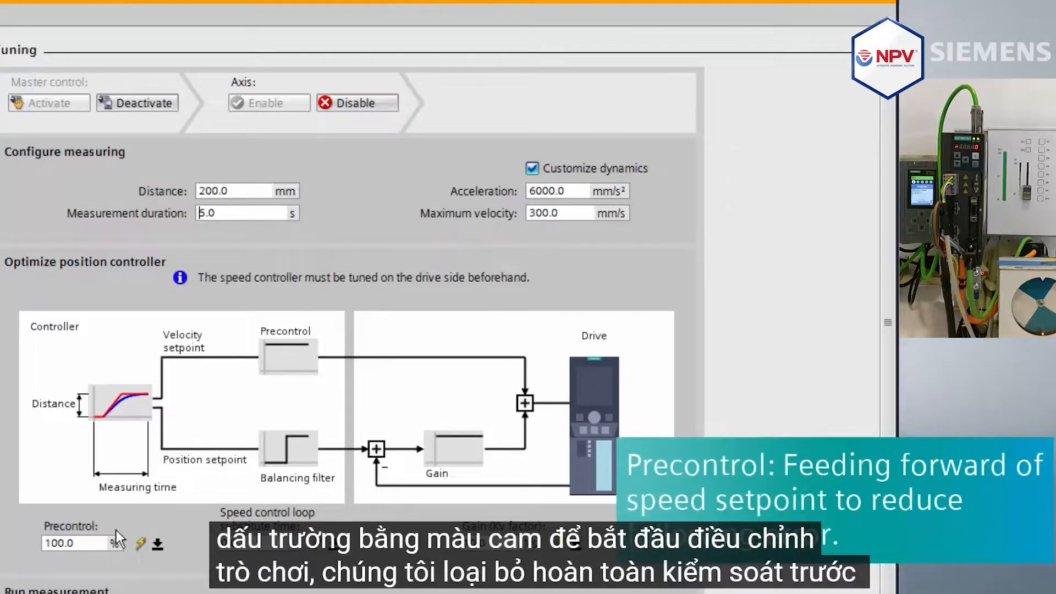
Set the precontrol to 0 % and run a forward measurement, keeping the gain (Kv factor) at 10 1/s.
{"action": "left_click_drag", "start_coordinate": [94, 542], "coordinate": [37, 540]}
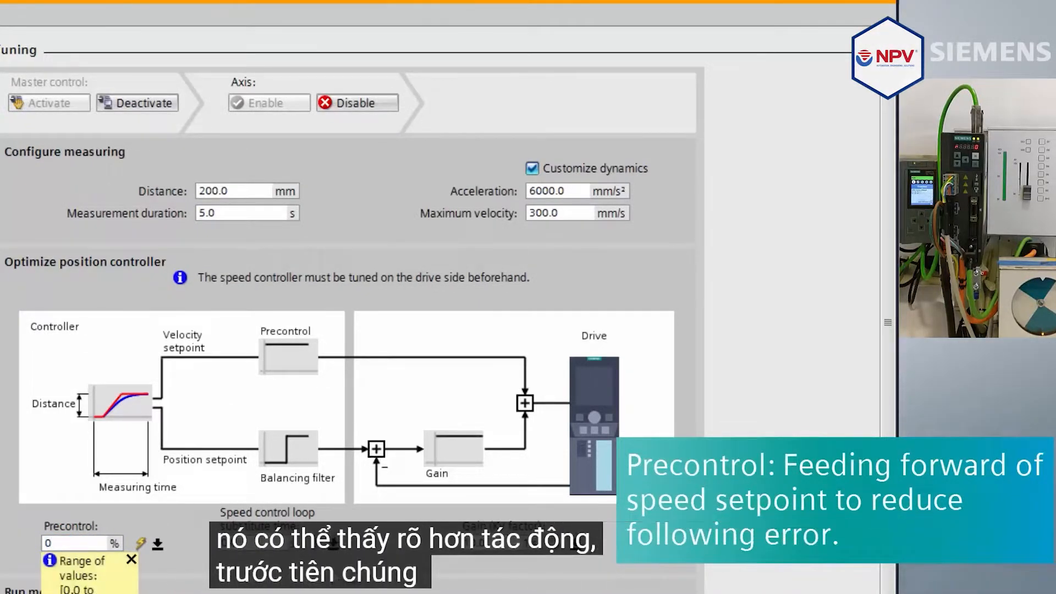
{"action": "left_click", "coordinate": [491, 543]}
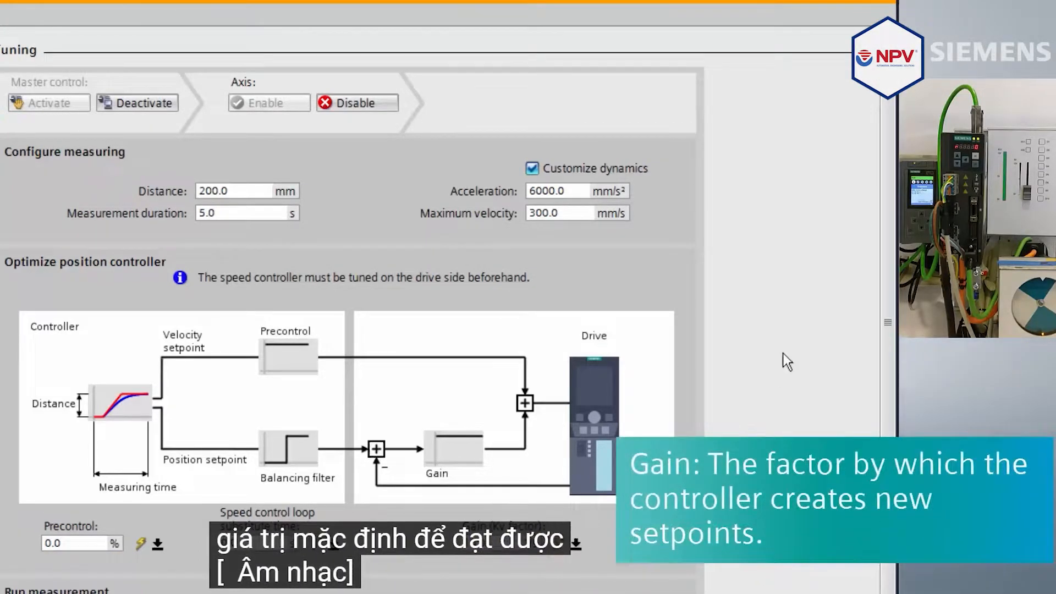
{"action": "scroll", "coordinate": [771, 366], "scroll_direction": "down", "scroll_amount": 5}
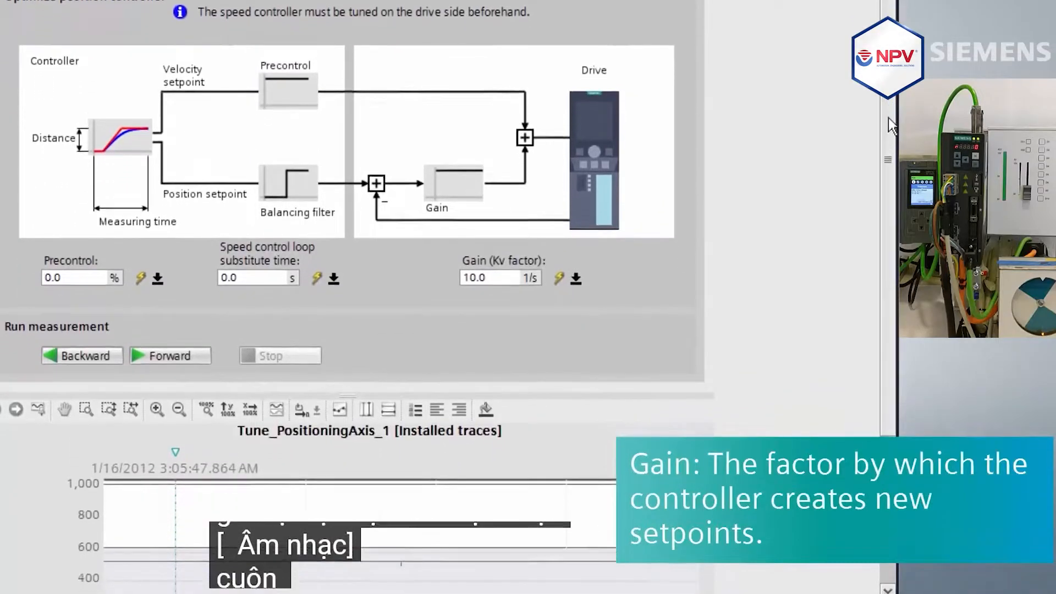
{"action": "left_click_drag", "start_coordinate": [889, 118], "coordinate": [895, 271]}
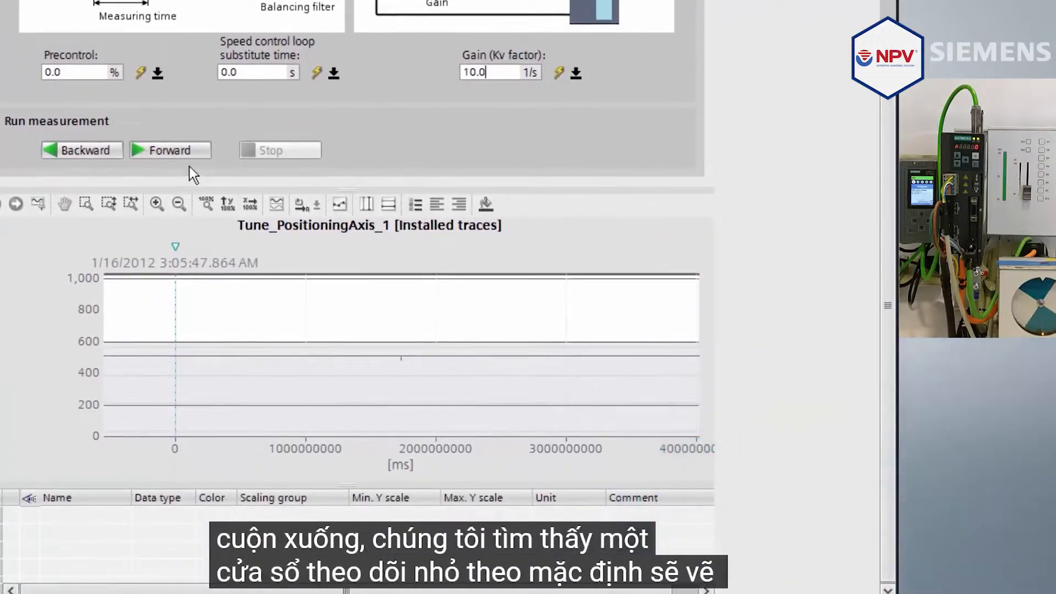
{"action": "left_click", "coordinate": [166, 151]}
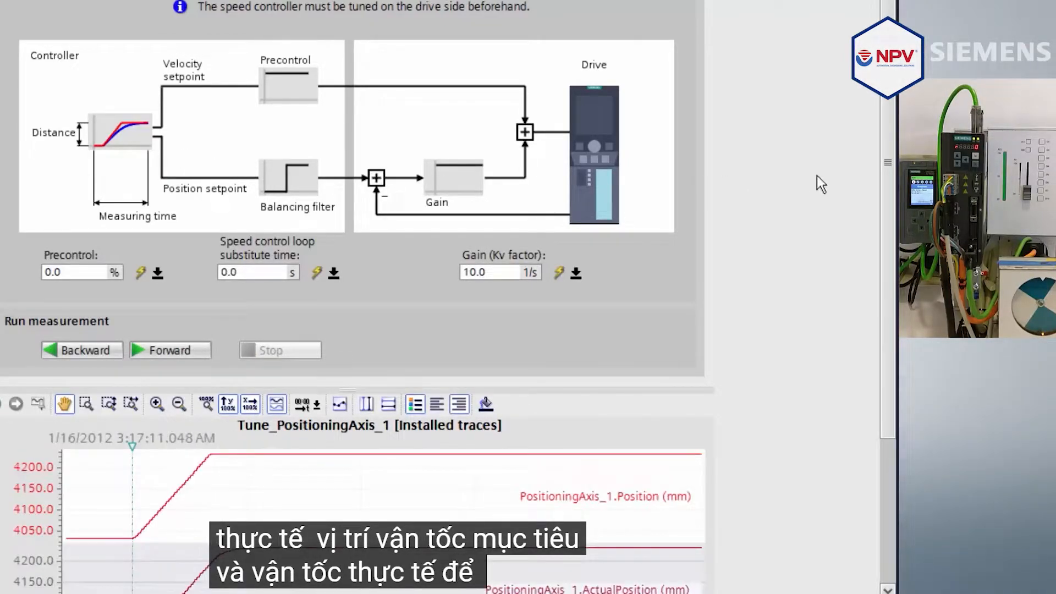
{"action": "left_click_drag", "start_coordinate": [885, 166], "coordinate": [890, 320]}
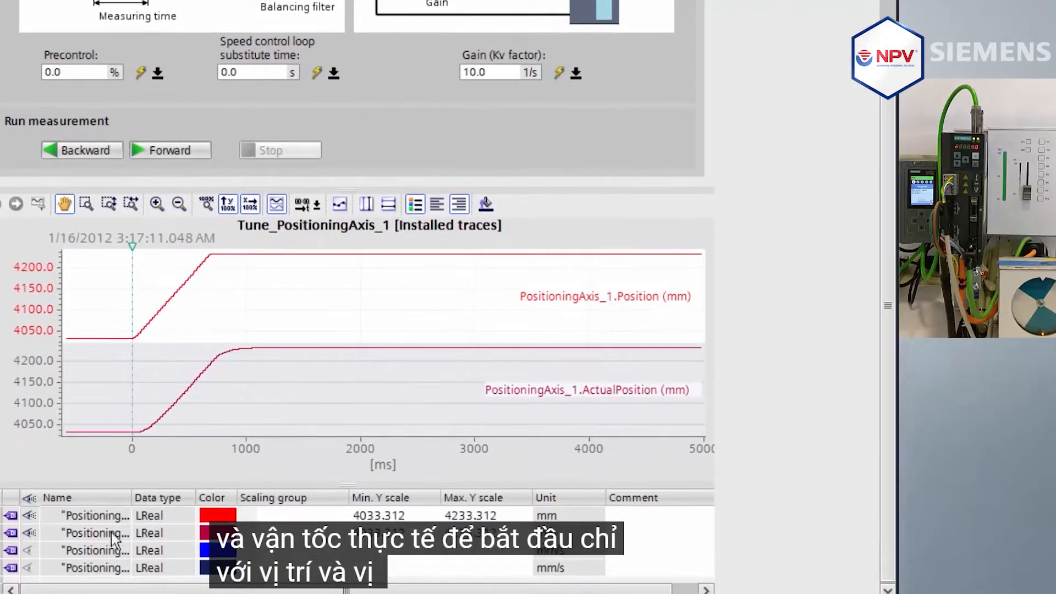
Show the Velocity and ActualVelocity signals in the trace, assigning scaling group 1 to both position signals and 2 to both velocity signals.
{"action": "left_click", "coordinate": [30, 551]}
{"action": "left_click", "coordinate": [30, 568]}
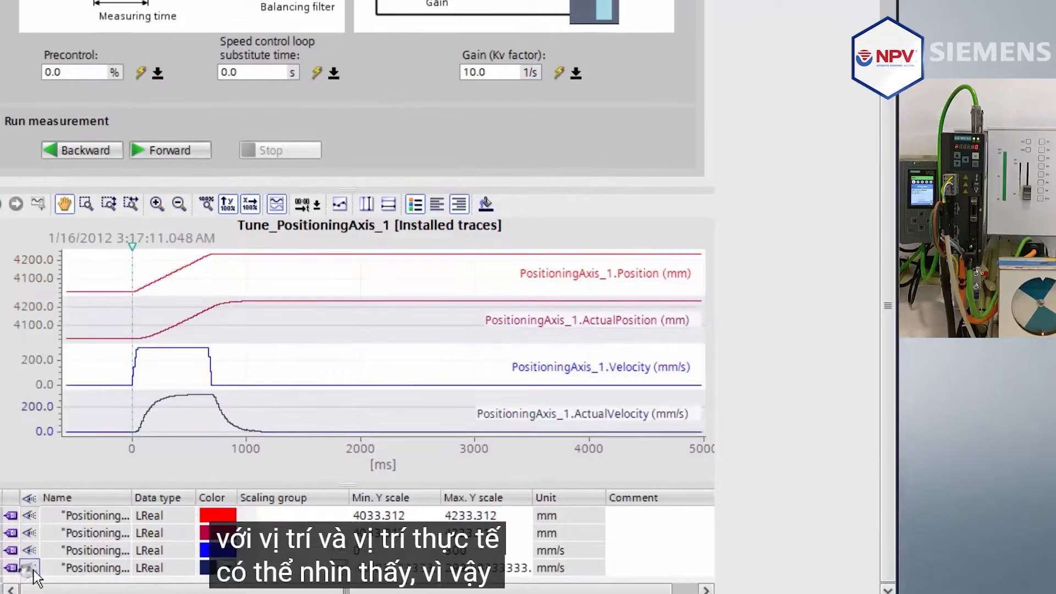
{"action": "left_click", "coordinate": [275, 515]}
{"action": "type", "text": "1"}
{"action": "key", "text": "Return"}
{"action": "type", "text": "1"}
{"action": "key", "text": "Return"}
{"action": "type", "text": "2"}
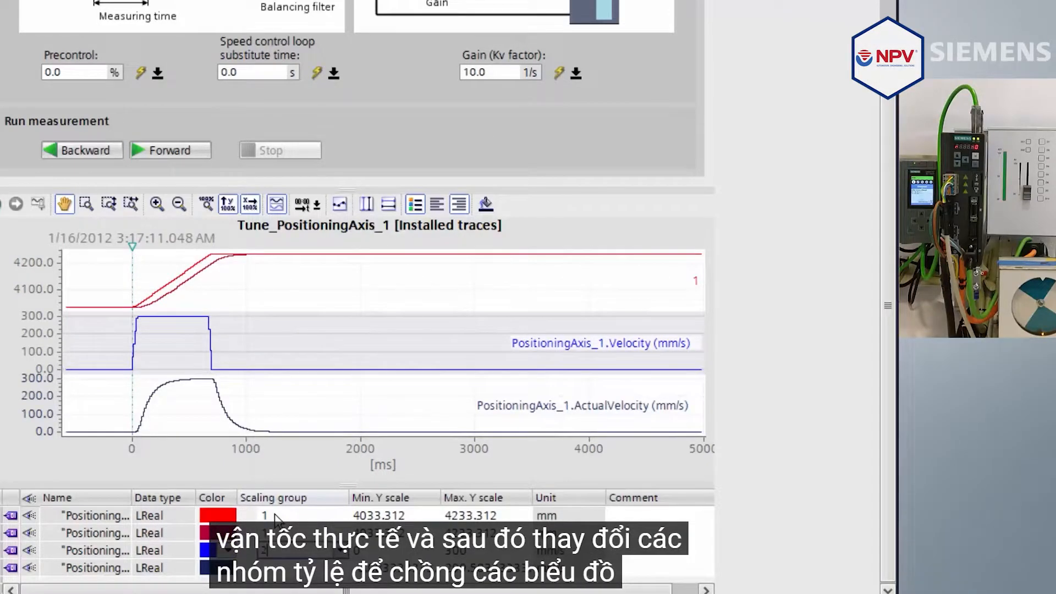
{"action": "key", "text": "Return"}
{"action": "type", "text": "2"}
{"action": "key", "text": "Return"}
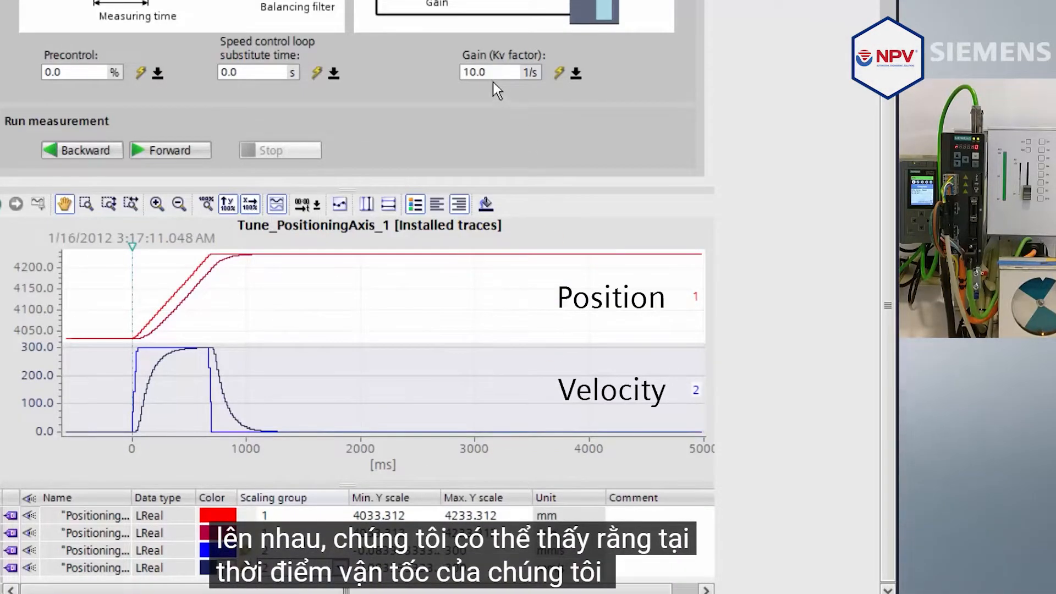
Set the gain (Kv factor) to 20 1/s and run another forward measurement, bringing its trace into view.
{"action": "left_click", "coordinate": [476, 72]}
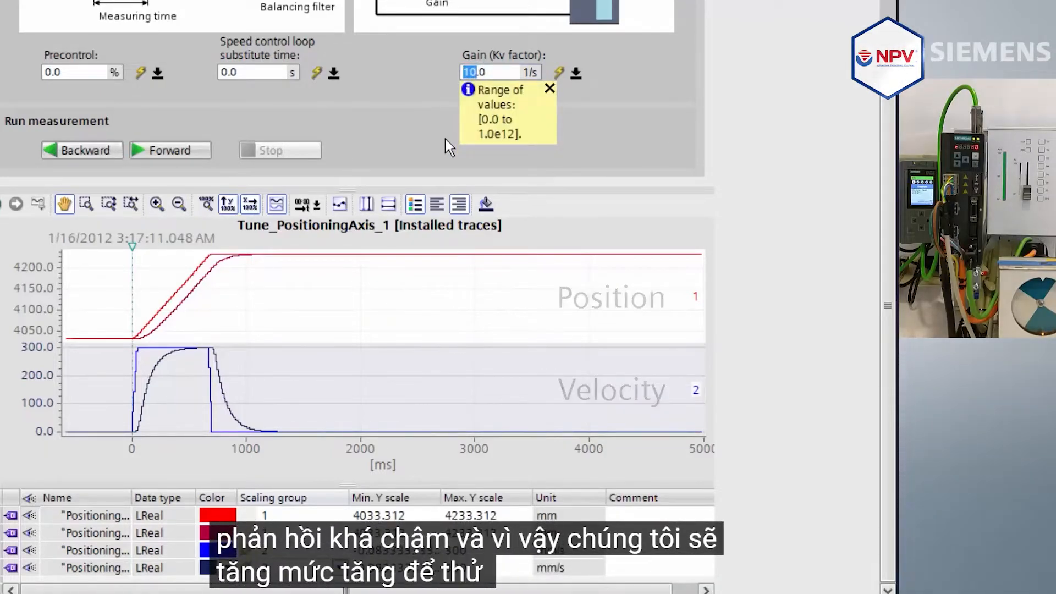
{"action": "type", "text": "20"}
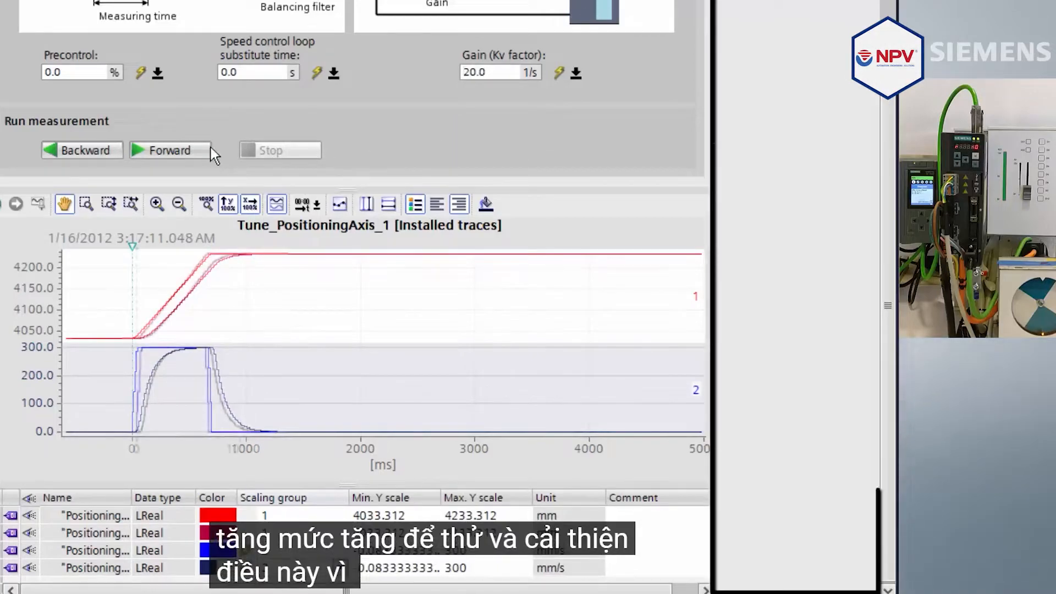
{"action": "left_click", "coordinate": [175, 149]}
{"action": "scroll", "coordinate": [174, 147], "scroll_direction": "up", "scroll_amount": 3}
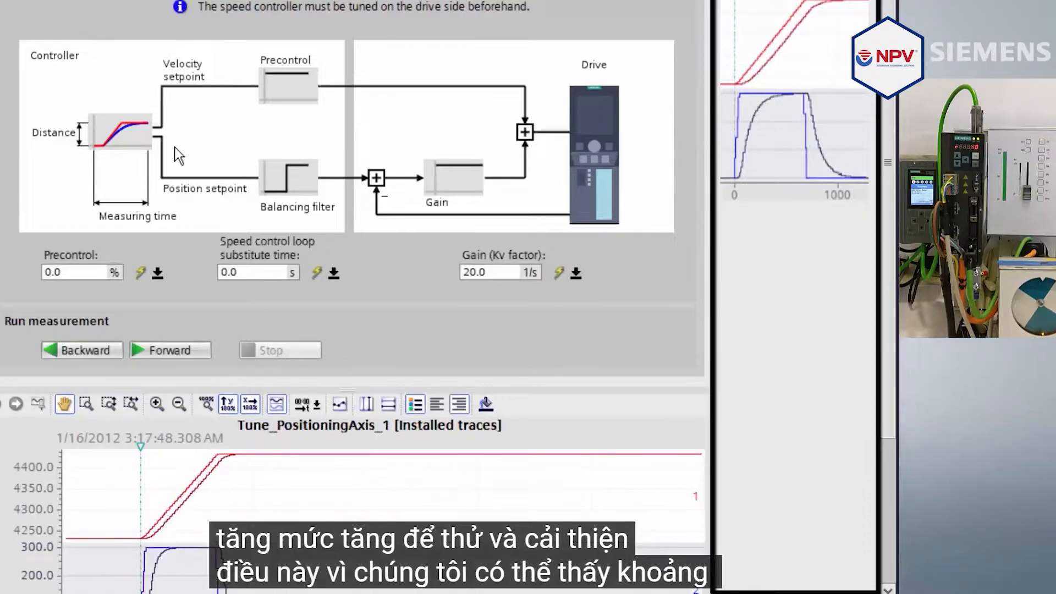
{"action": "left_click_drag", "start_coordinate": [892, 152], "coordinate": [883, 333]}
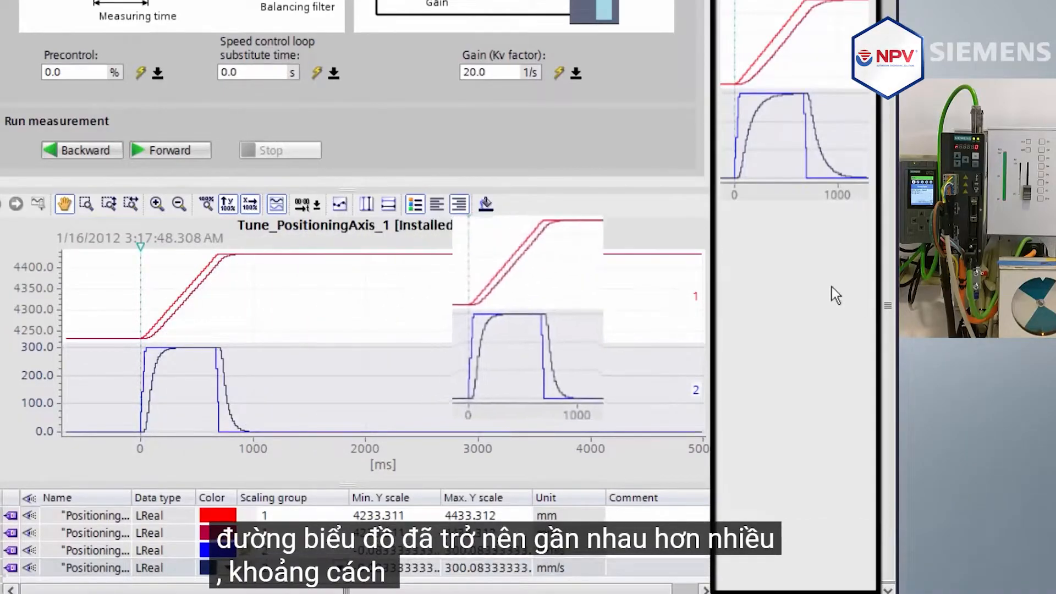
Increase the gain (Kv factor) to 40 1/s and repeat the forward measurement.
{"action": "left_click", "coordinate": [473, 72]}
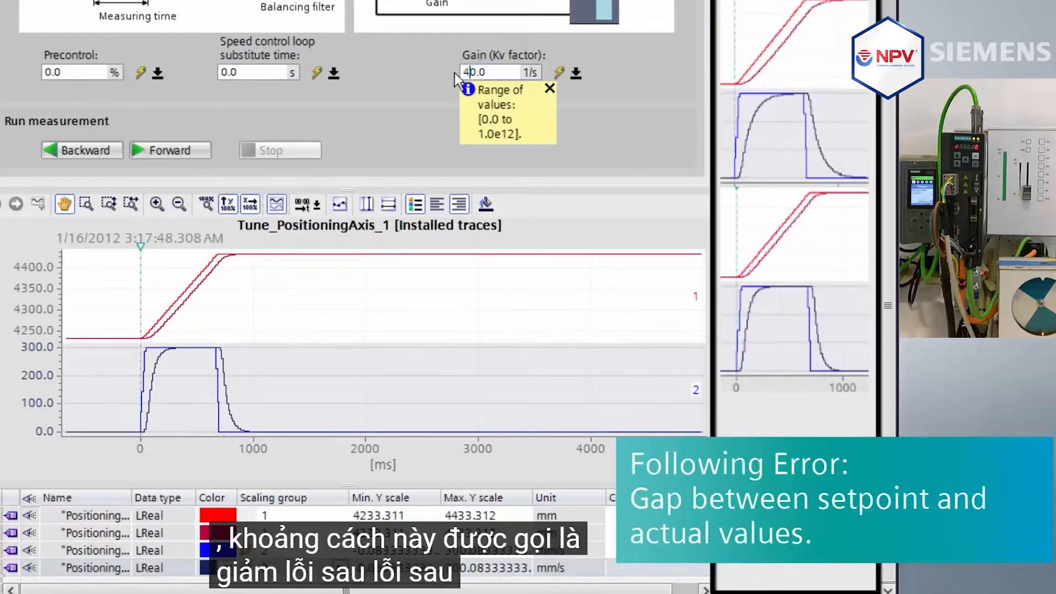
{"action": "type", "text": "4"}
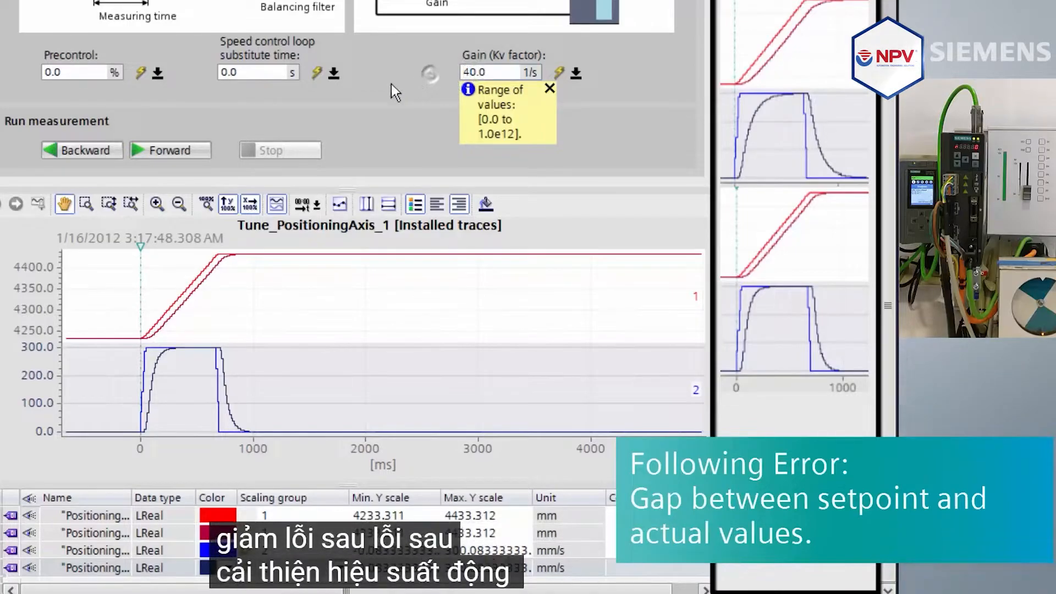
{"action": "key", "text": "Return"}
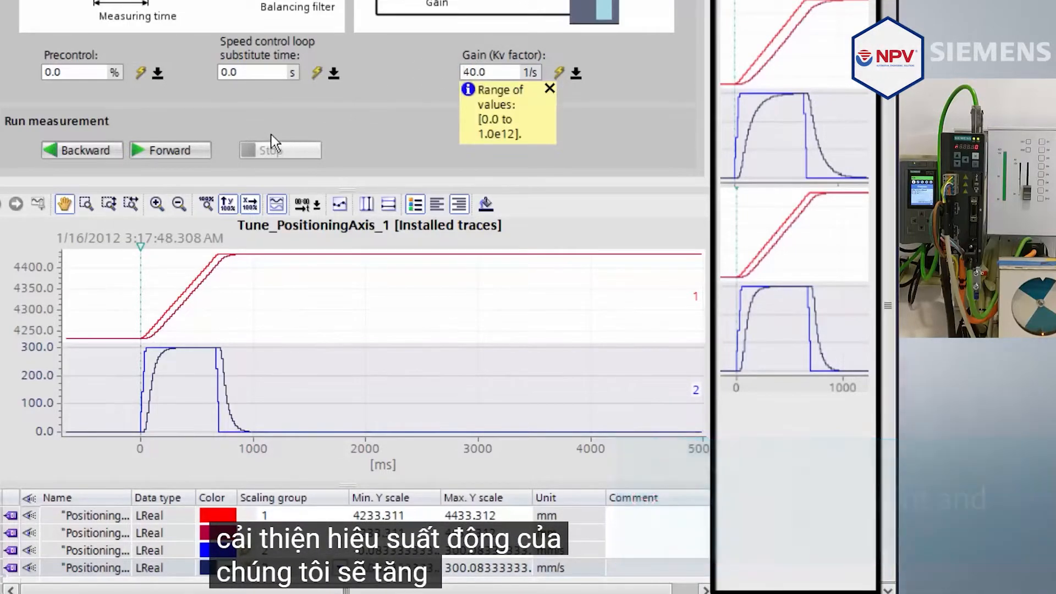
{"action": "left_click", "coordinate": [181, 151]}
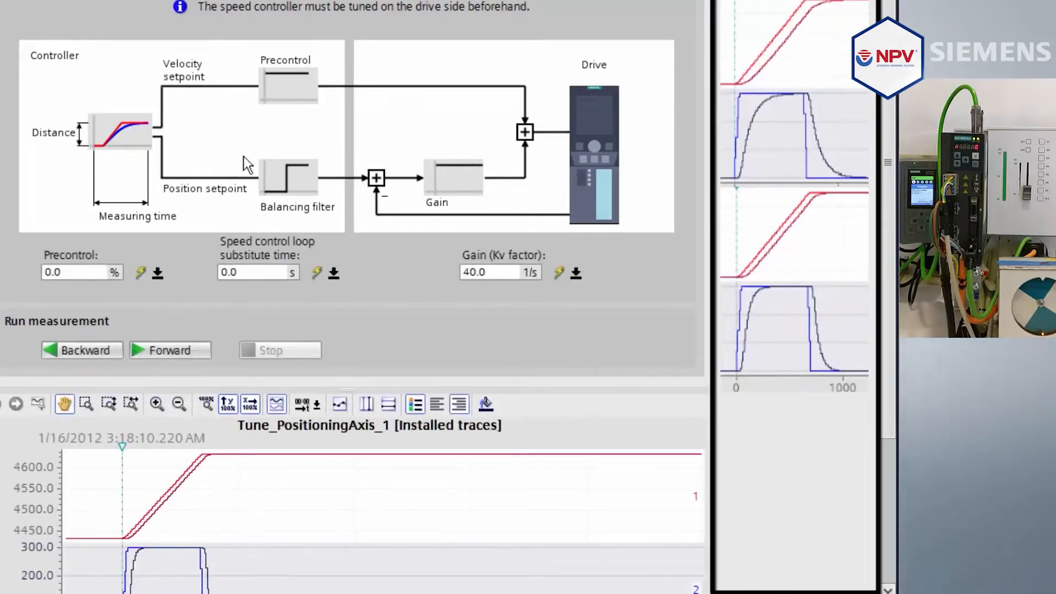
{"action": "left_click_drag", "start_coordinate": [887, 132], "coordinate": [889, 262]}
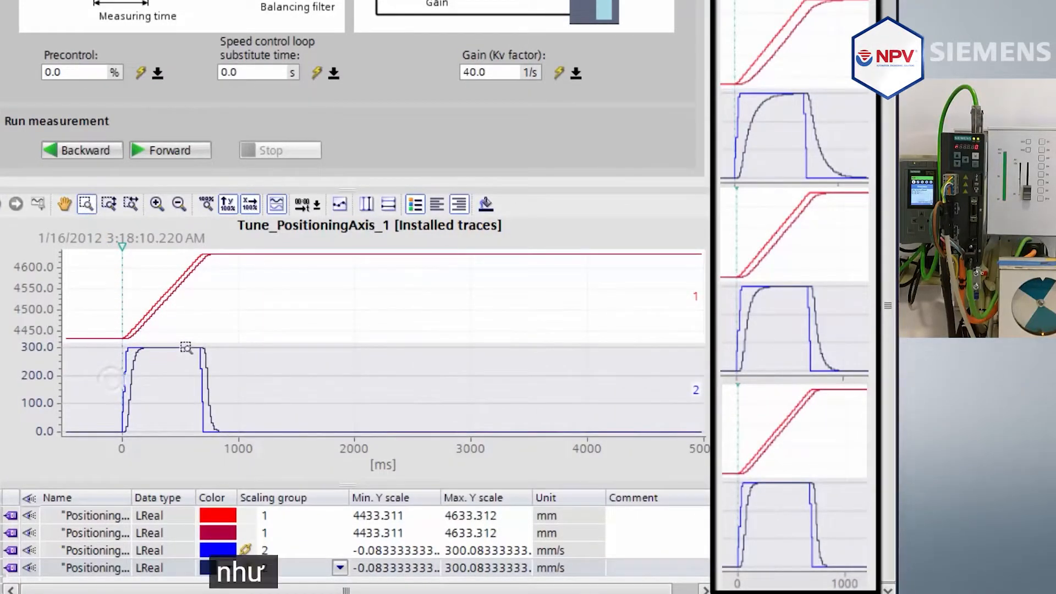
Zoom in on the velocity rise at the start of the trace and hide the Position and ActualPosition signals.
{"action": "left_click_drag", "start_coordinate": [110, 380], "coordinate": [181, 344]}
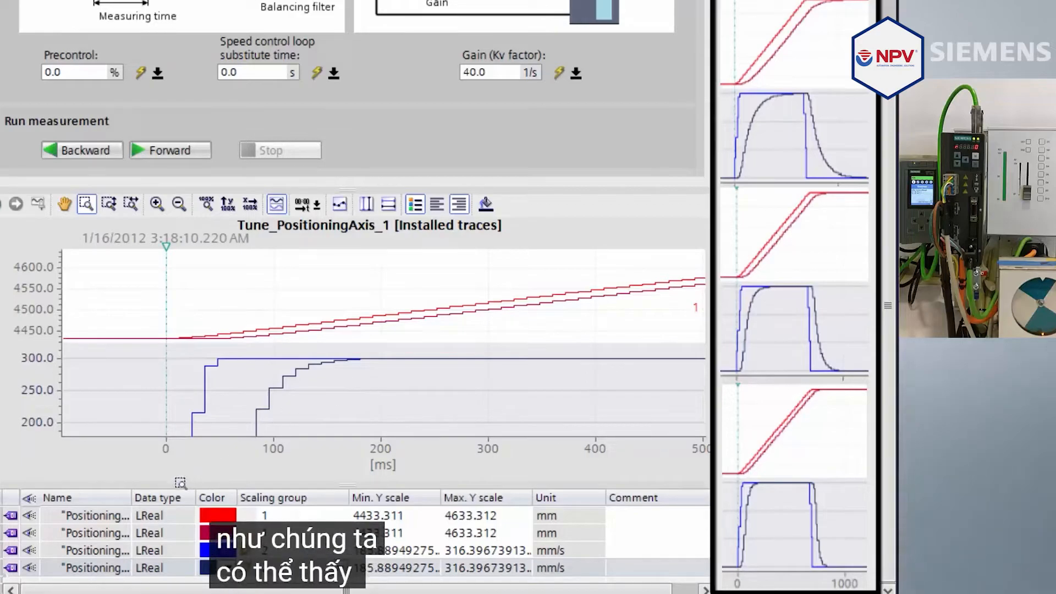
{"action": "left_click", "coordinate": [29, 517]}
{"action": "left_click", "coordinate": [29, 534]}
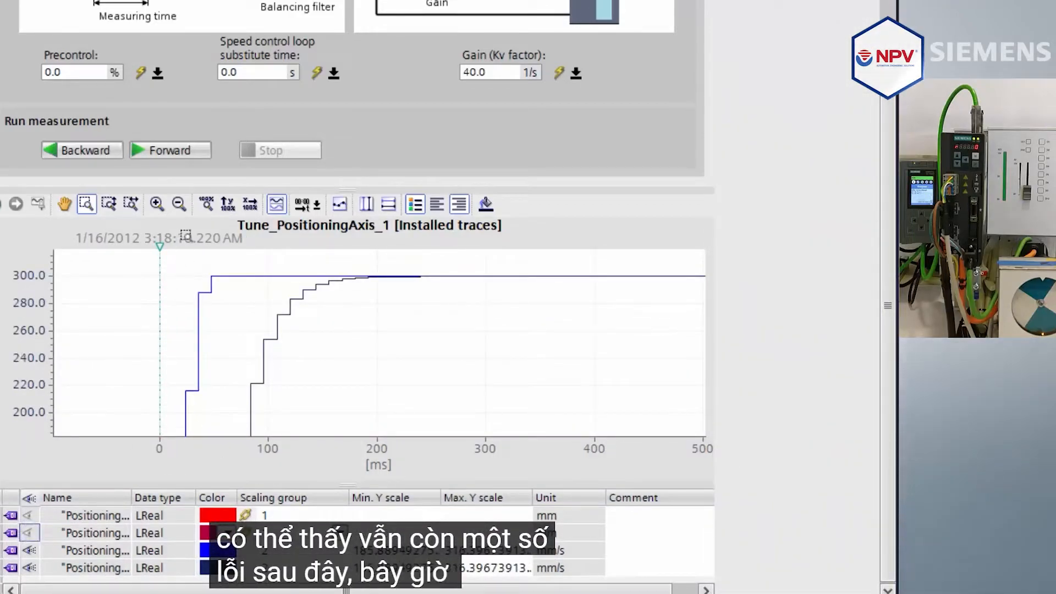
Restore the trace to its full extent and widen the Name column of the signal table to read the full signal names.
{"action": "left_click", "coordinate": [188, 206]}
{"action": "left_click", "coordinate": [188, 205]}
{"action": "left_click", "coordinate": [188, 206]}
{"action": "left_click", "coordinate": [189, 206]}
{"action": "left_click", "coordinate": [188, 206]}
{"action": "left_click", "coordinate": [188, 205]}
{"action": "left_click", "coordinate": [189, 206]}
{"action": "left_click", "coordinate": [188, 206]}
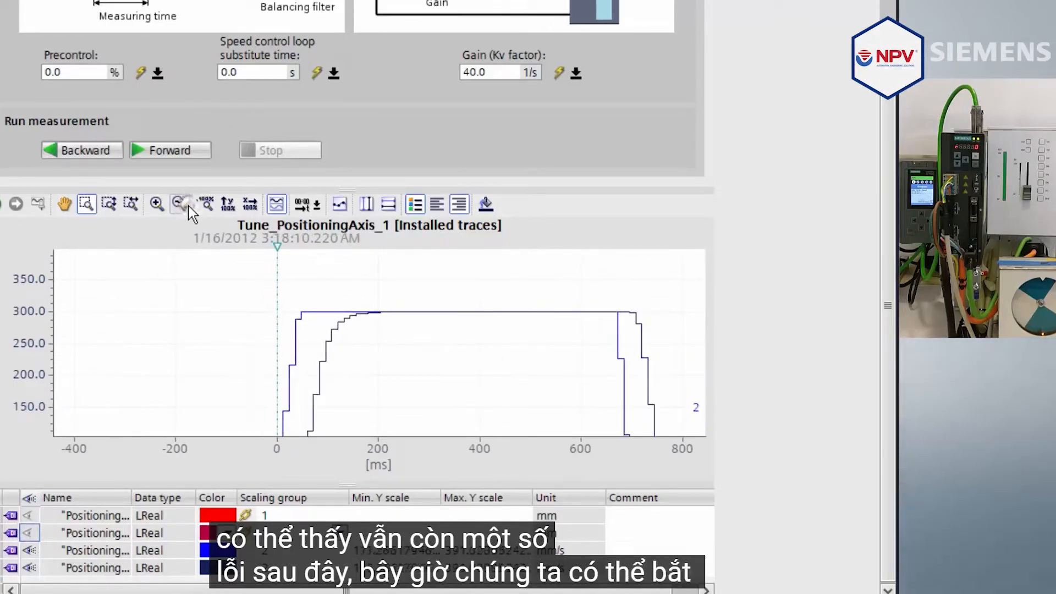
{"action": "left_click", "coordinate": [206, 203]}
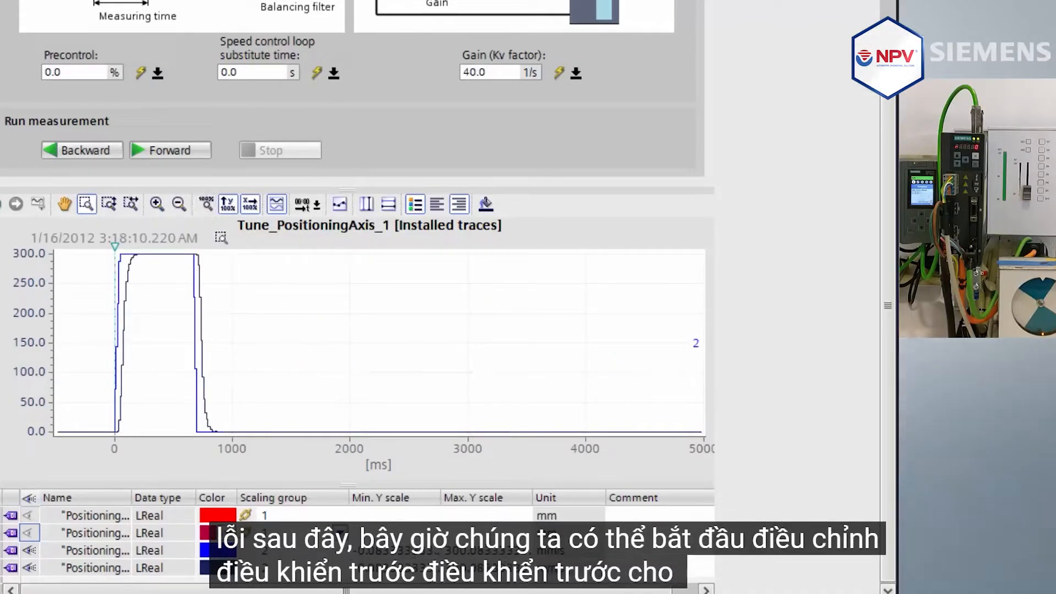
{"action": "left_click_drag", "start_coordinate": [132, 497], "coordinate": [265, 495]}
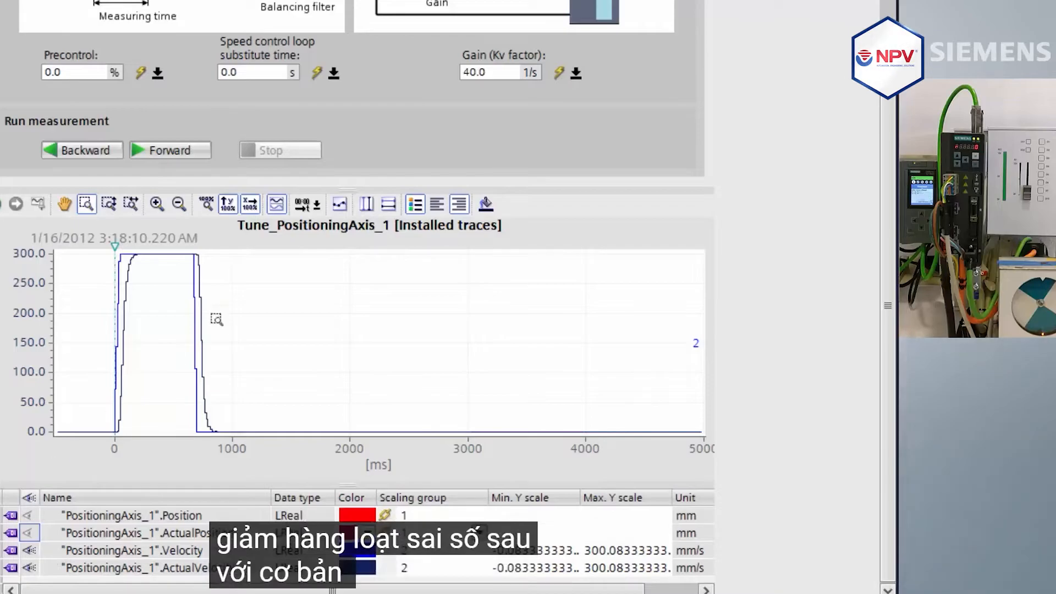
Set the precontrol to 50 % and run a forward measurement to compare the velocity curves.
{"action": "left_click", "coordinate": [83, 73]}
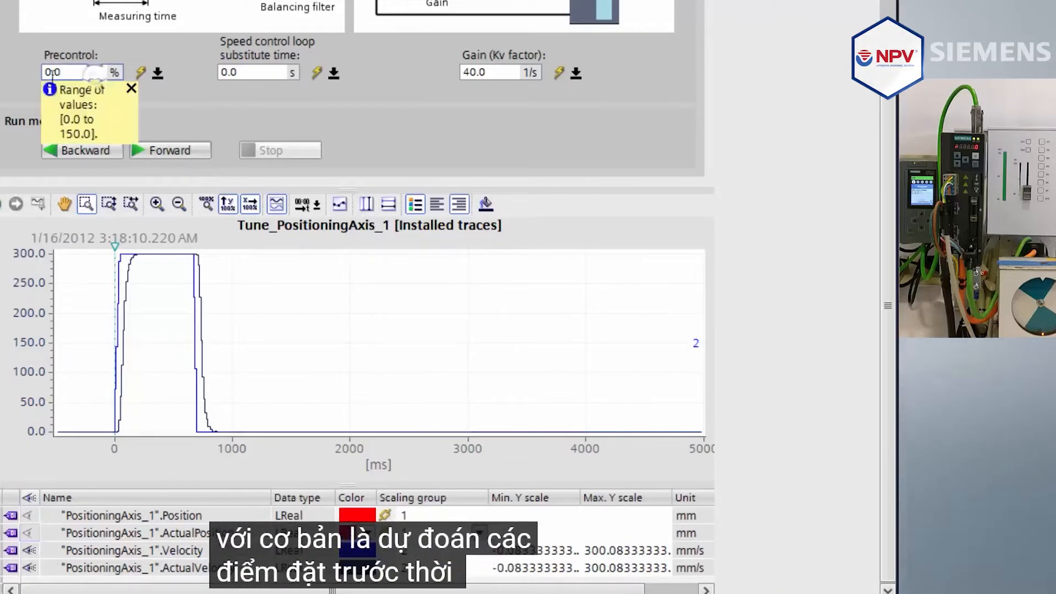
{"action": "type", "text": "50"}
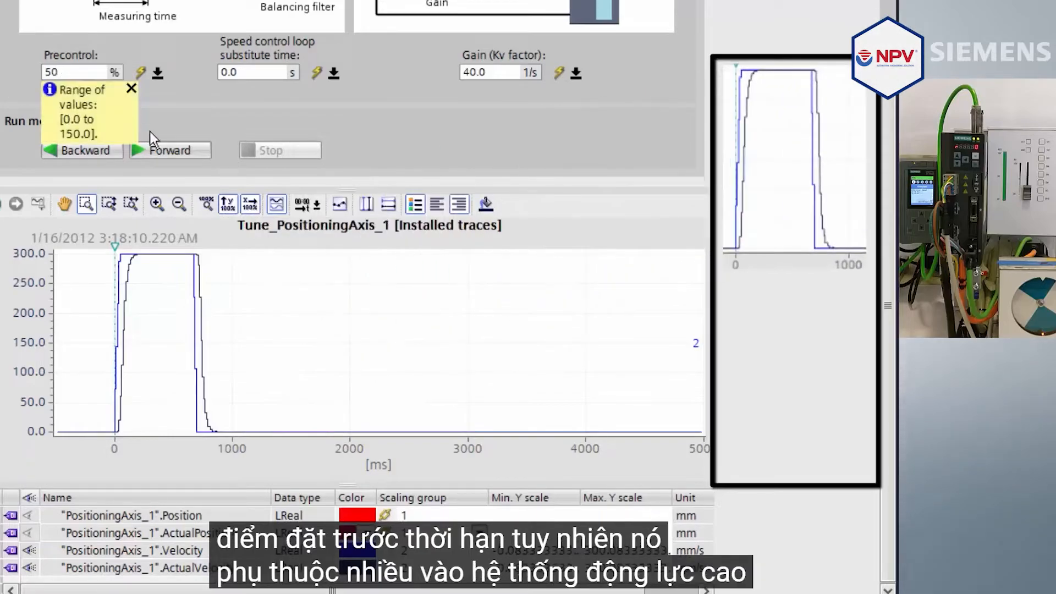
{"action": "left_click", "coordinate": [159, 145]}
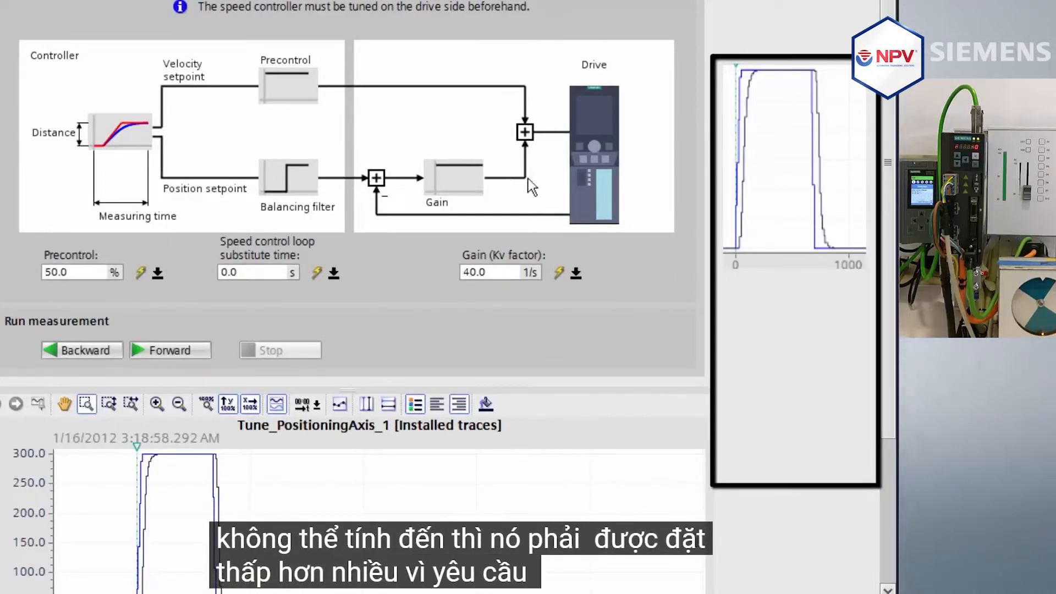
{"action": "left_click_drag", "start_coordinate": [890, 165], "coordinate": [885, 317]}
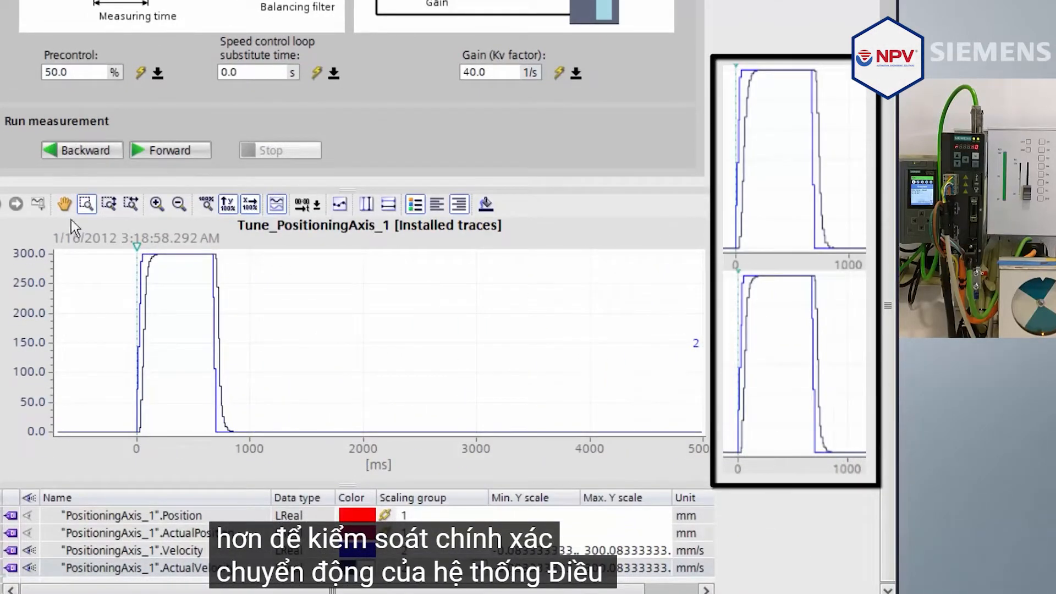
Show the Position and ActualPosition signals in the trace again and run a forward measurement with 75 % precontrol.
{"action": "left_click", "coordinate": [29, 516]}
{"action": "left_click", "coordinate": [29, 532]}
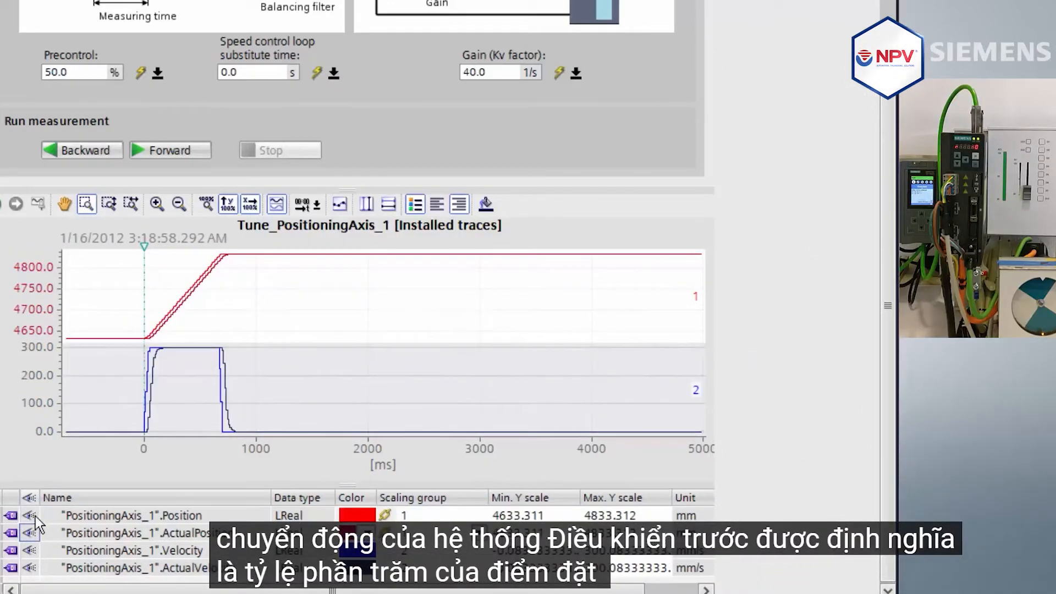
{"action": "double_click", "coordinate": [87, 72]}
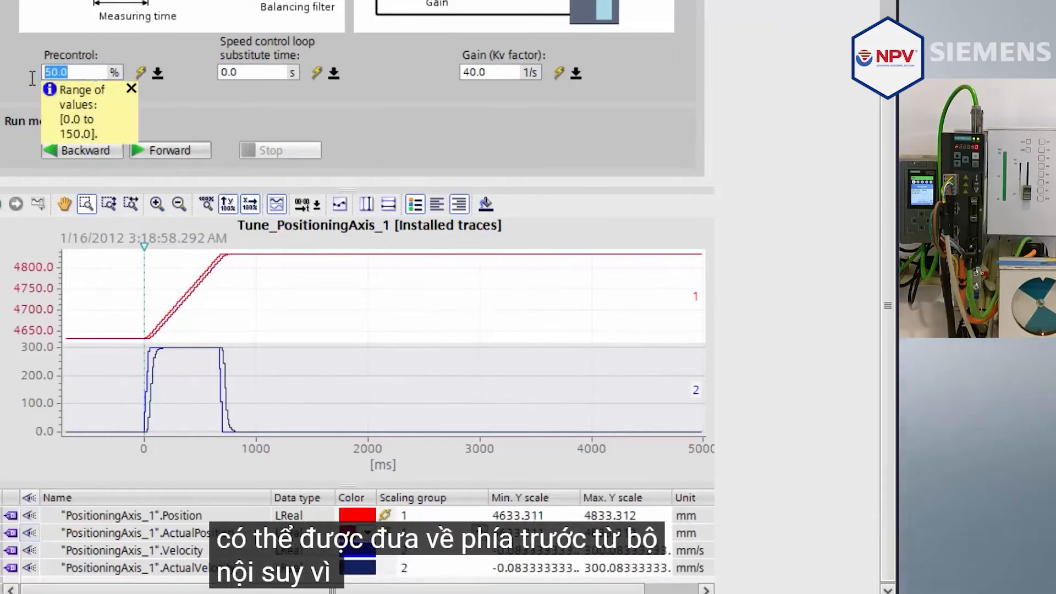
{"action": "type", "text": "75.0"}
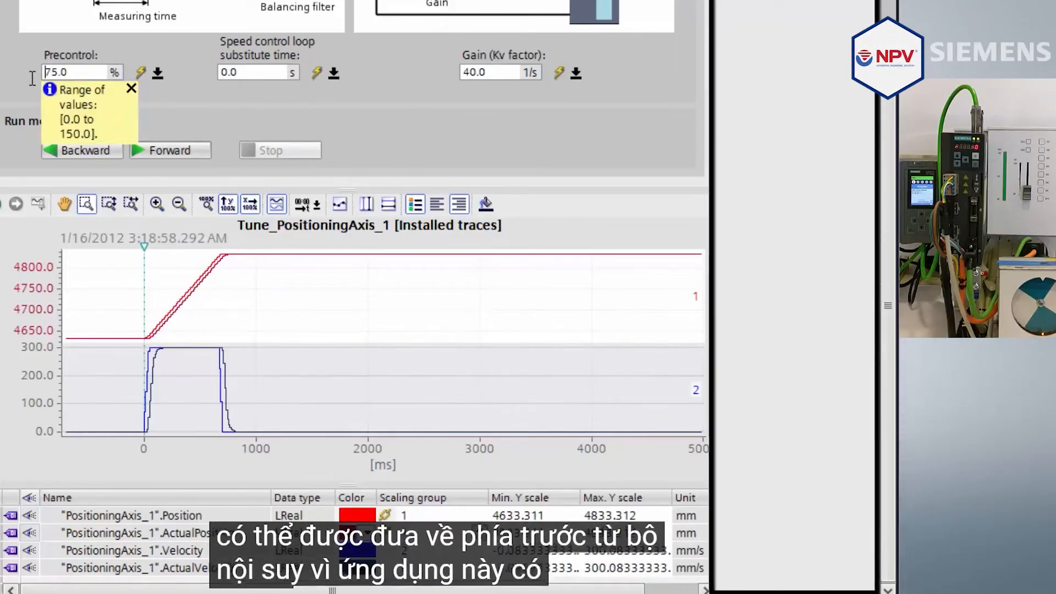
{"action": "left_click", "coordinate": [161, 148]}
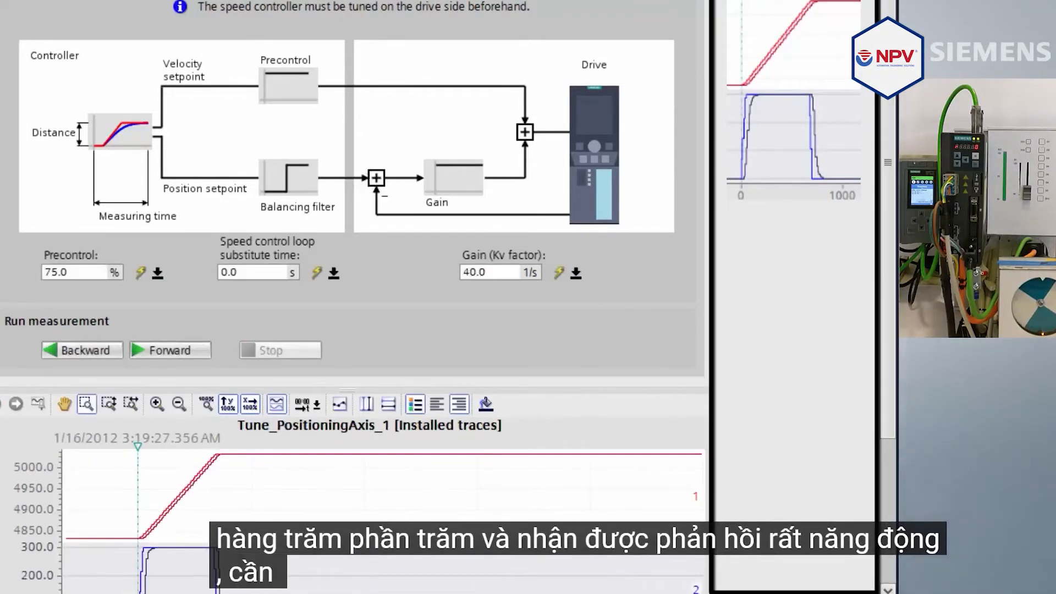
{"action": "left_click_drag", "start_coordinate": [891, 165], "coordinate": [888, 345]}
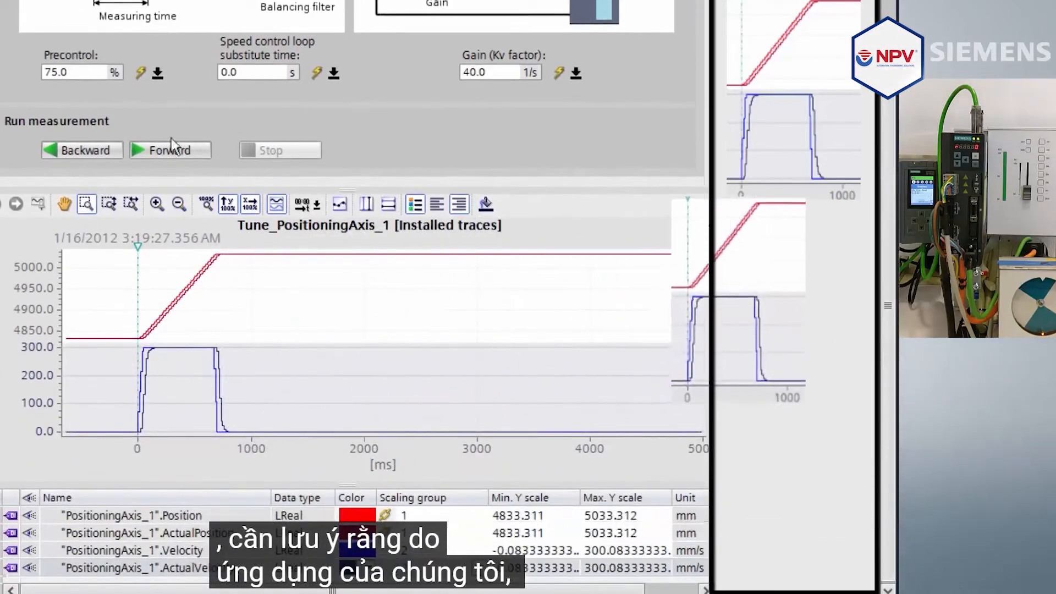
Set the precontrol to 100 % and run another forward measurement to compare the position and velocity curves.
{"action": "left_click_drag", "start_coordinate": [79, 69], "coordinate": [44, 70]}
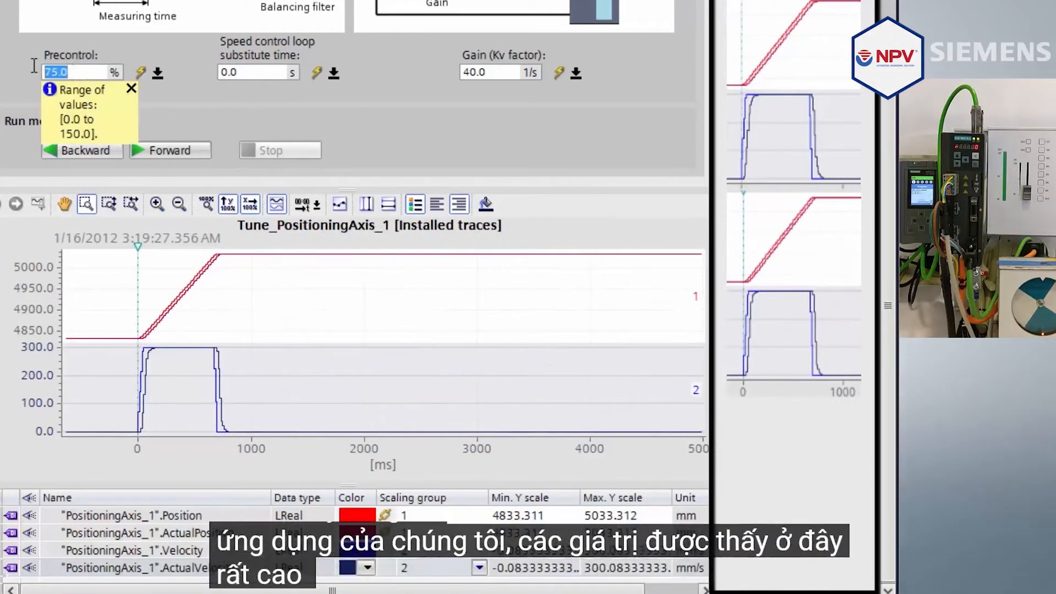
{"action": "type", "text": "100"}
{"action": "key", "text": "Return"}
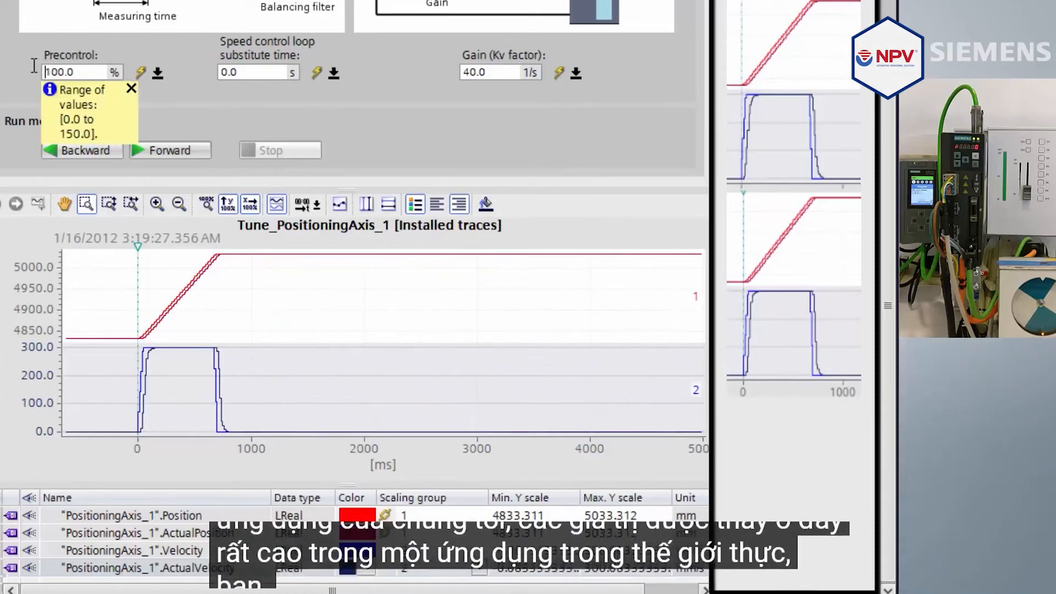
{"action": "left_click", "coordinate": [161, 150]}
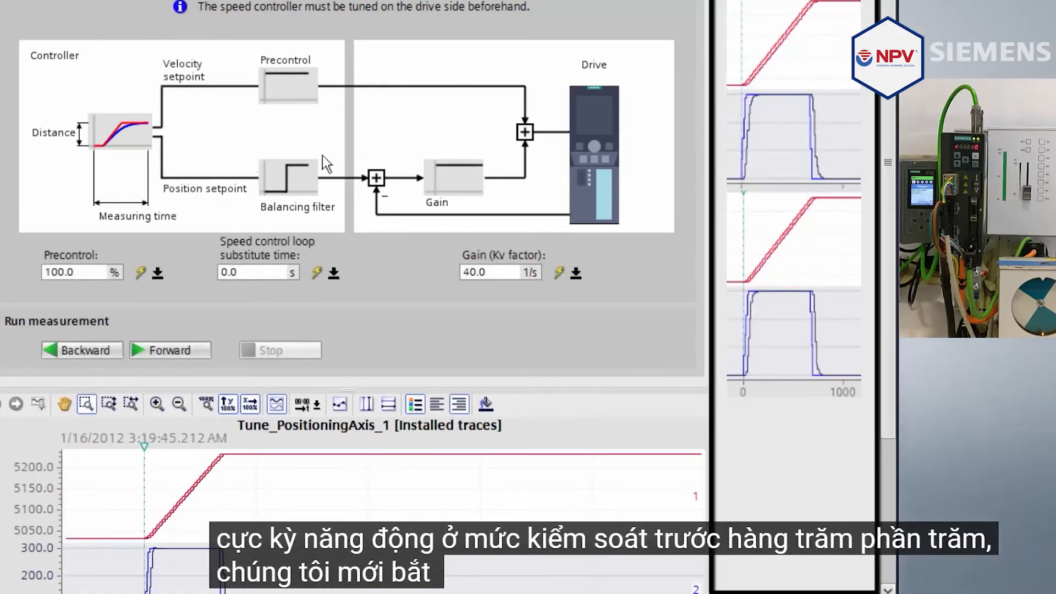
{"action": "left_click_drag", "start_coordinate": [887, 173], "coordinate": [893, 348]}
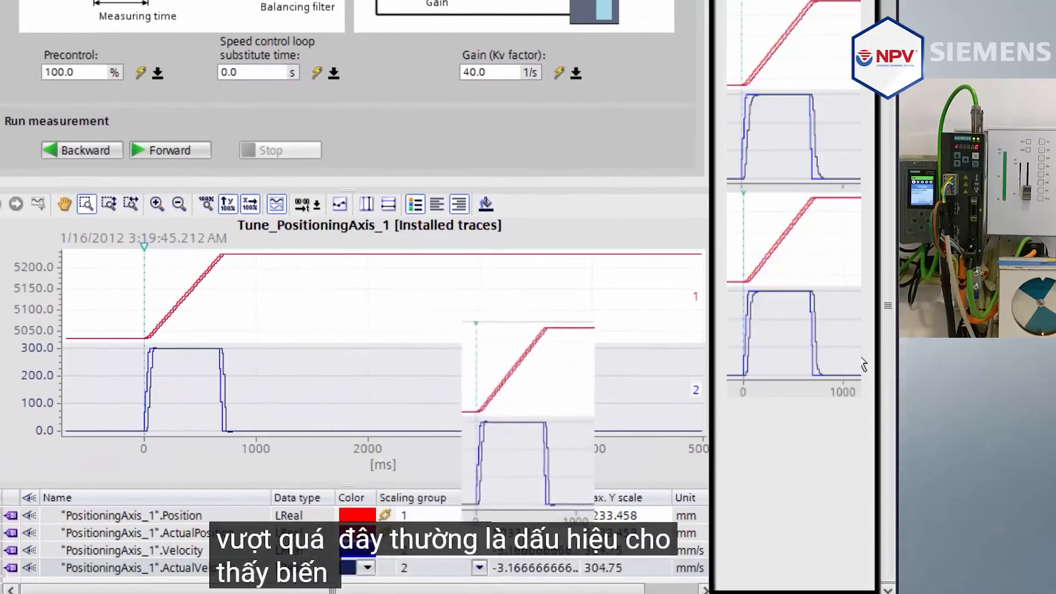